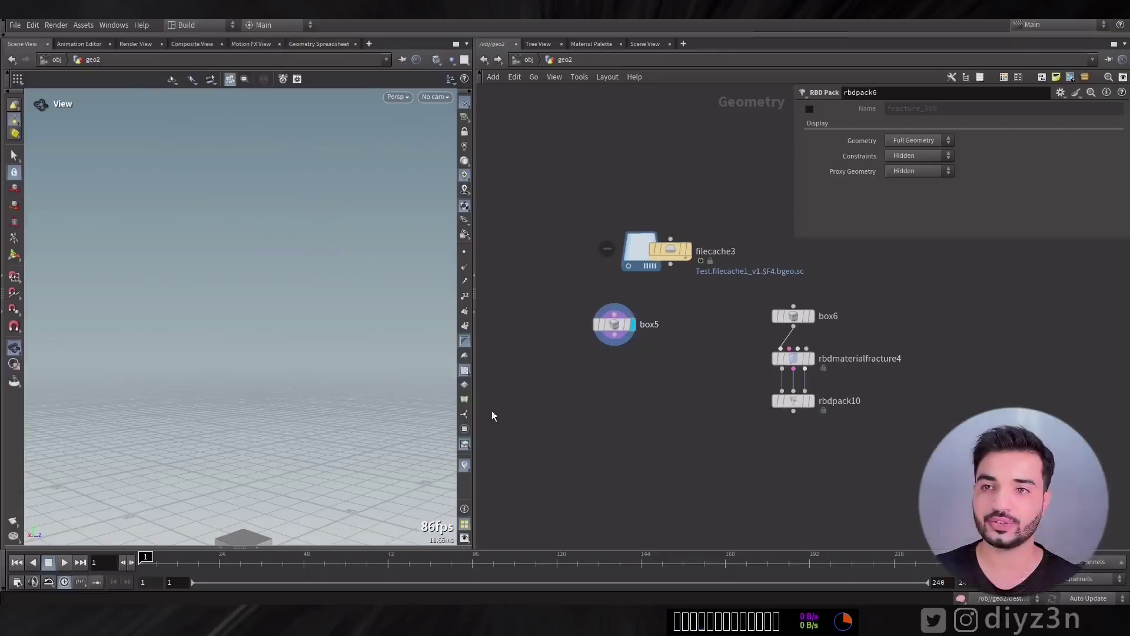
Add a Diyz3n Destructionx node, destructionx9, to the network.
key(Tab)
mouse_move(660, 366)
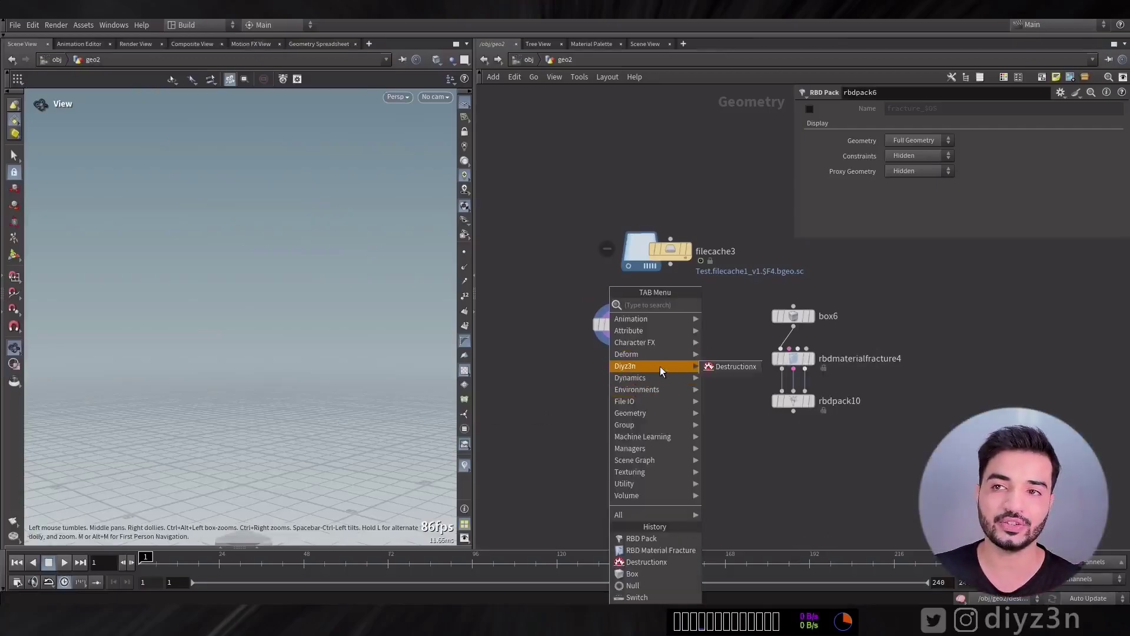
click(729, 366)
click(642, 415)
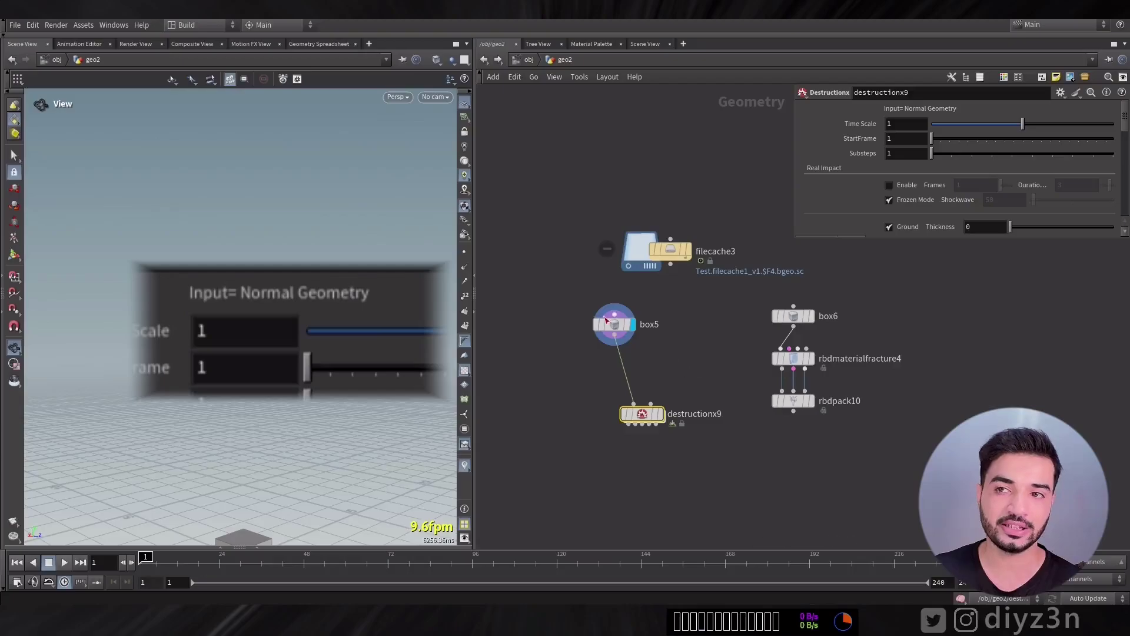
Feed filecache3's cached simulation into destructionx9 and enable Real Impact.
click(795, 402)
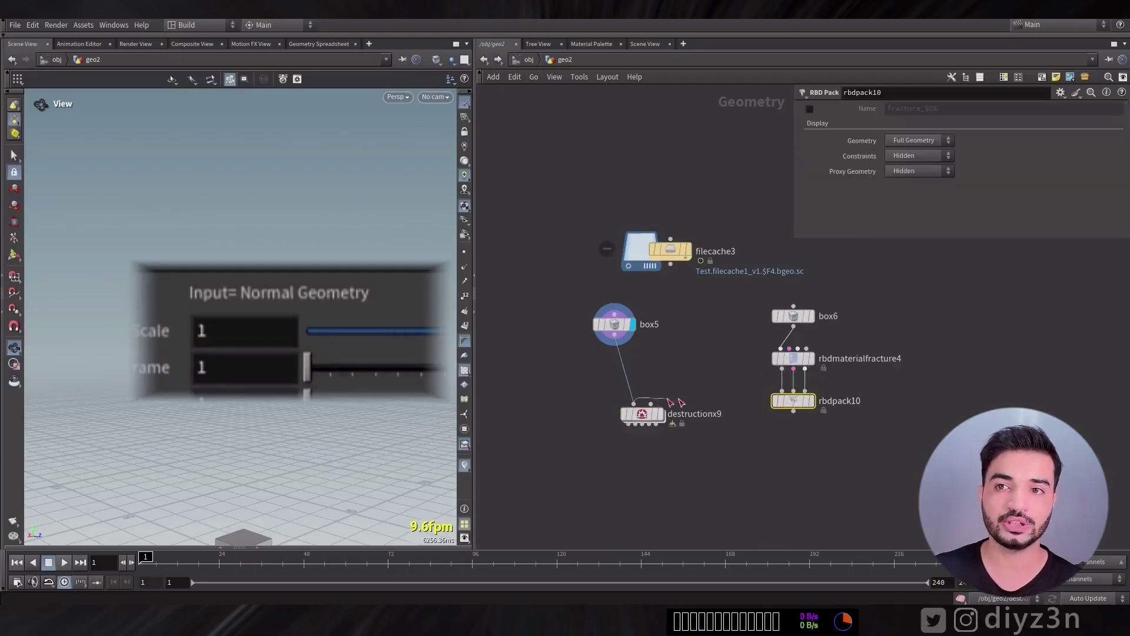
click(645, 417)
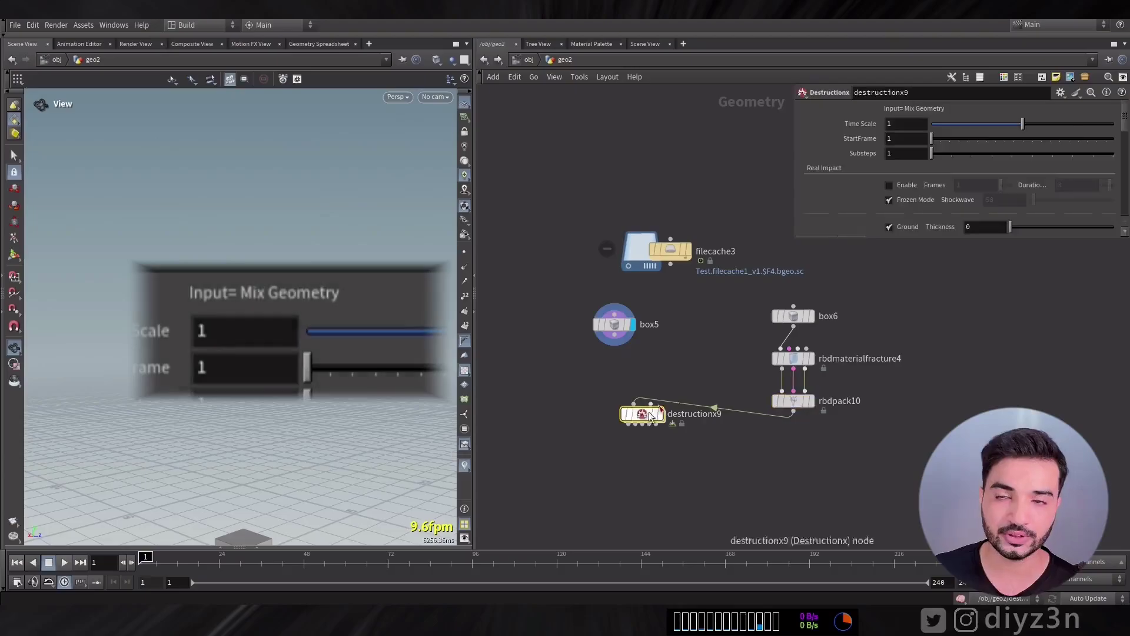
drag(742, 408, 670, 265)
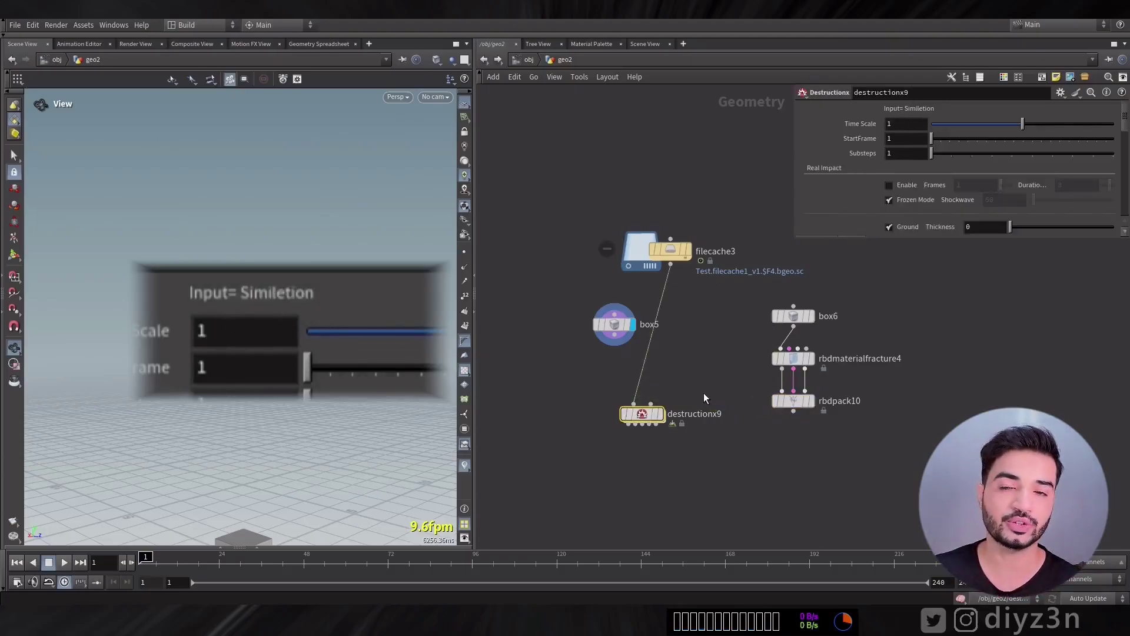
drag(645, 419, 634, 446)
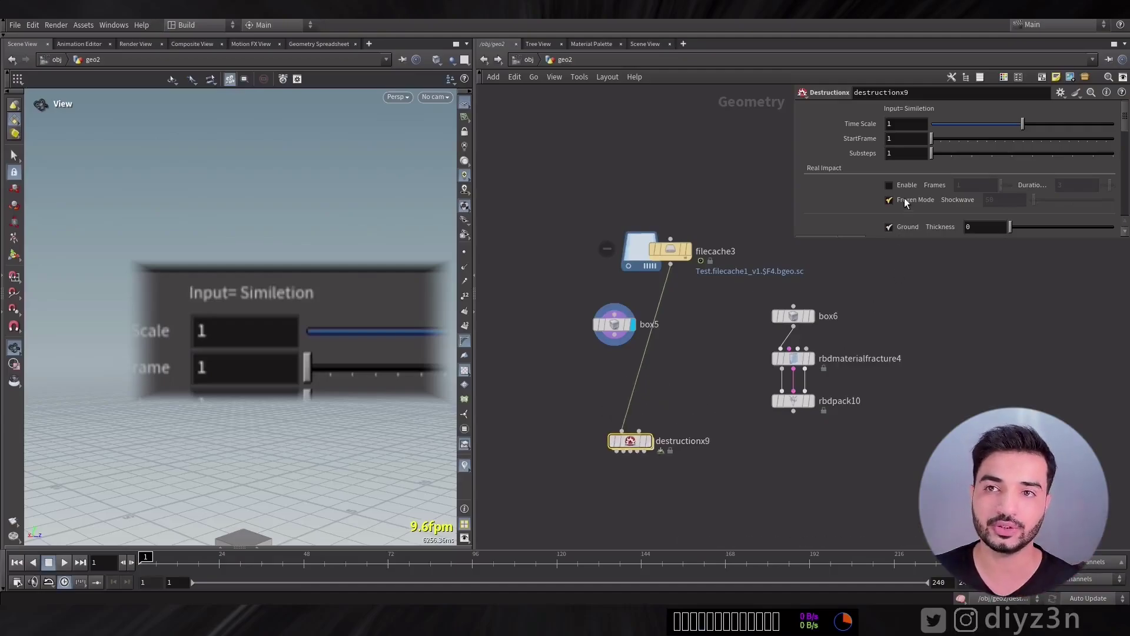
click(892, 186)
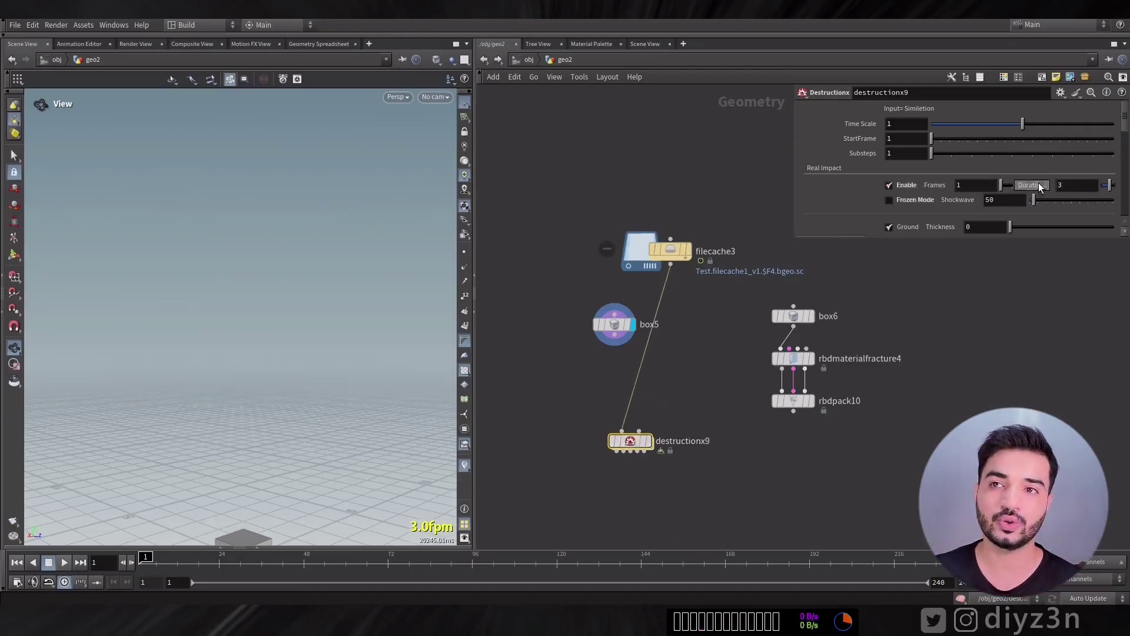
Widen the parameter panel, then play, stop and rewind the crash simulation.
drag(792, 204, 711, 204)
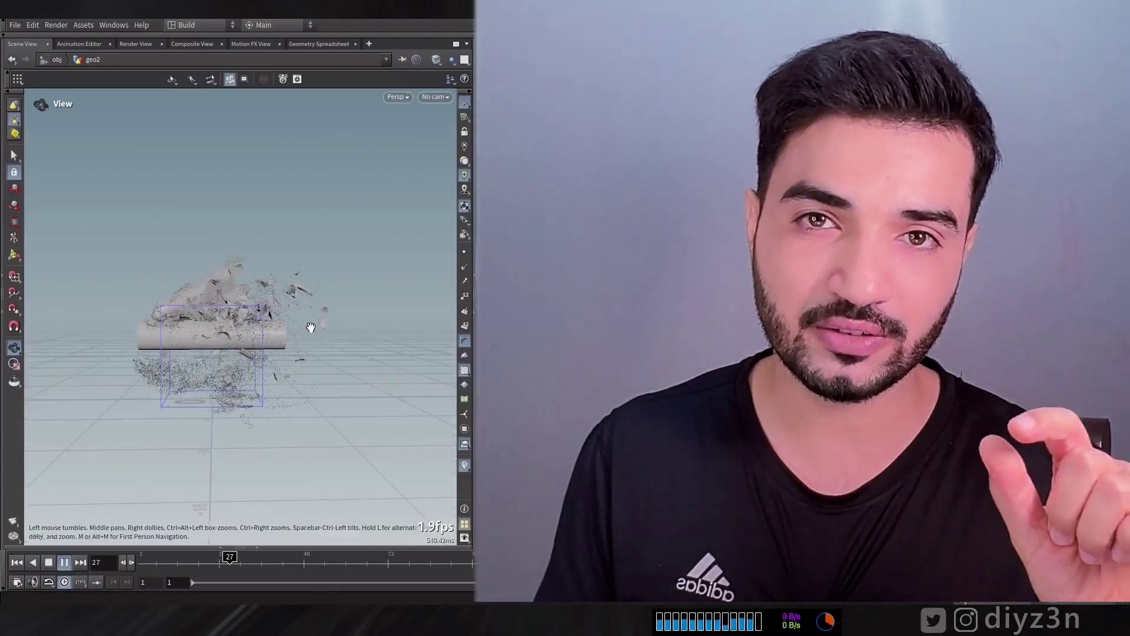
click(49, 562)
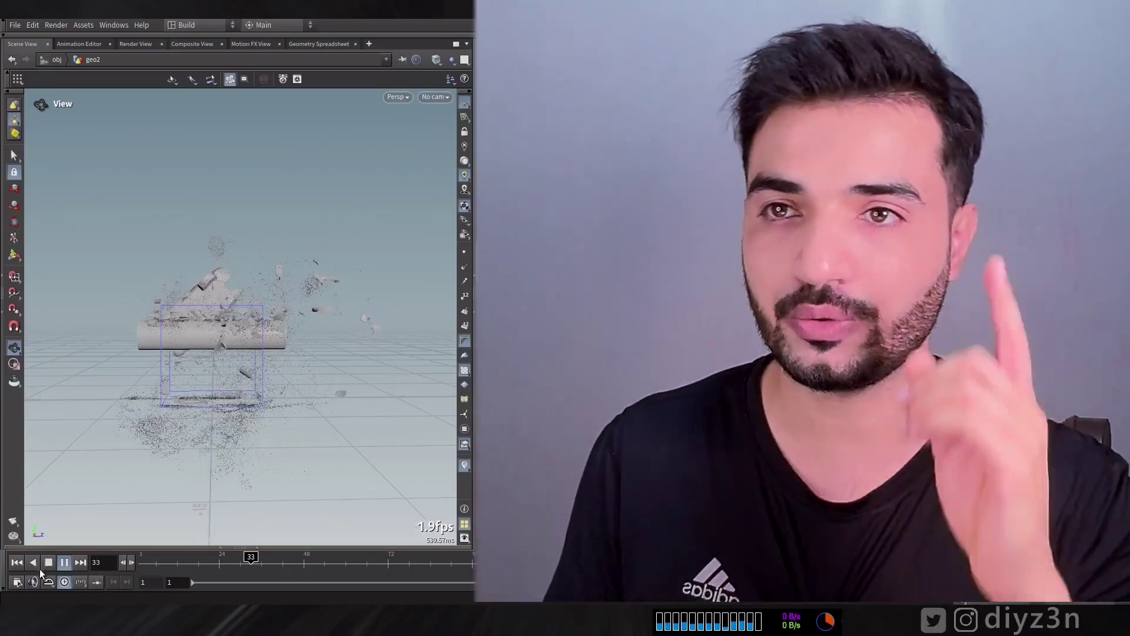
click(16, 562)
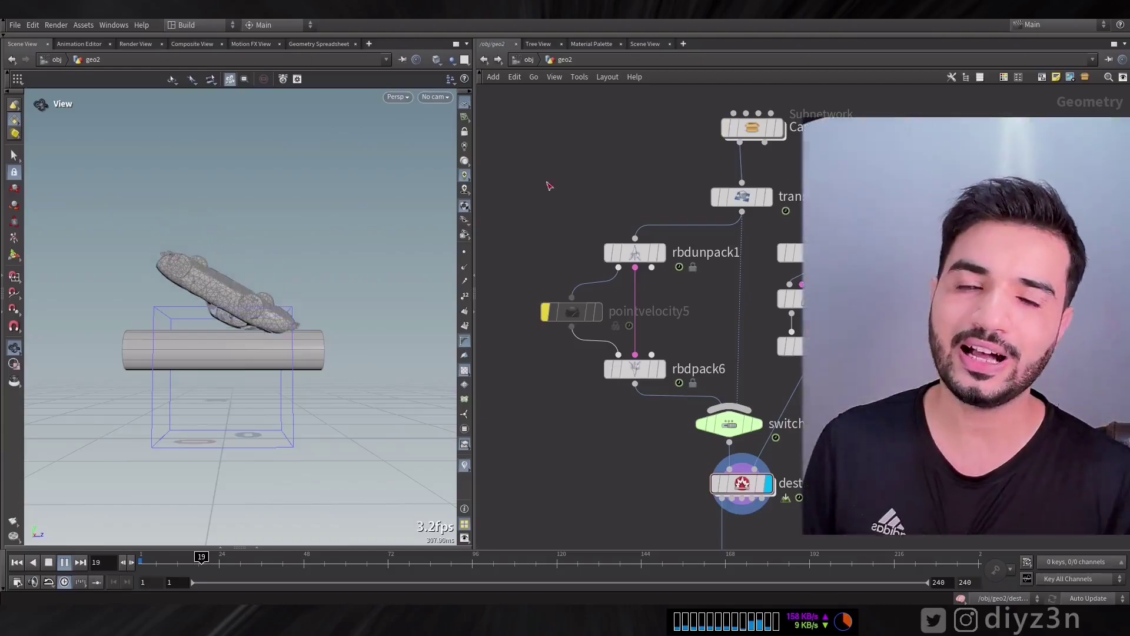
click(42, 563)
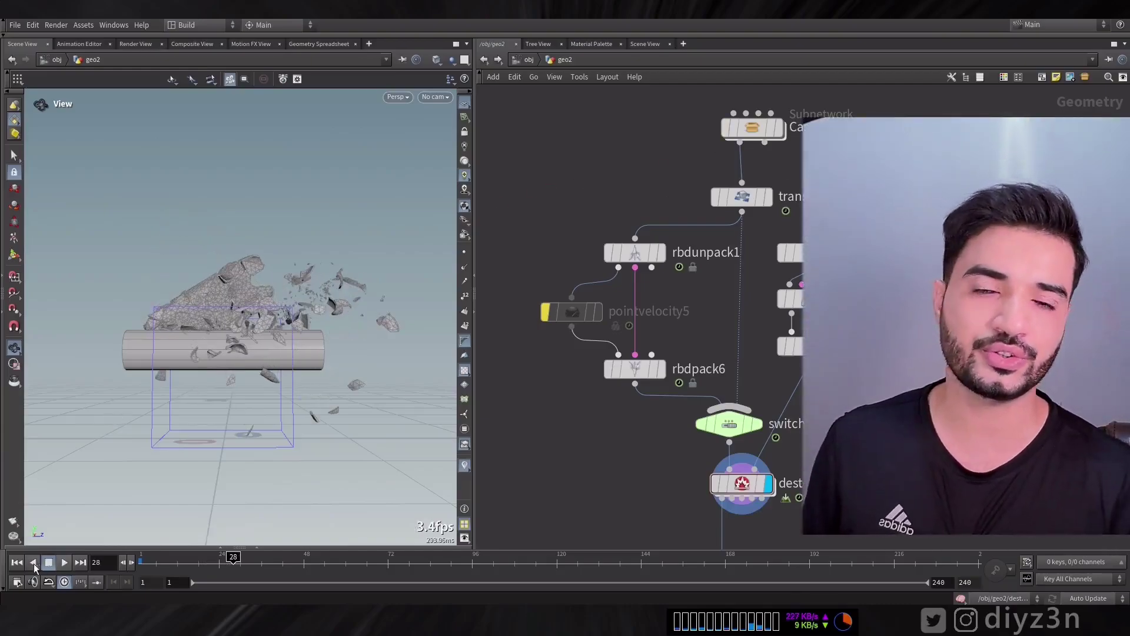
click(16, 563)
click(61, 562)
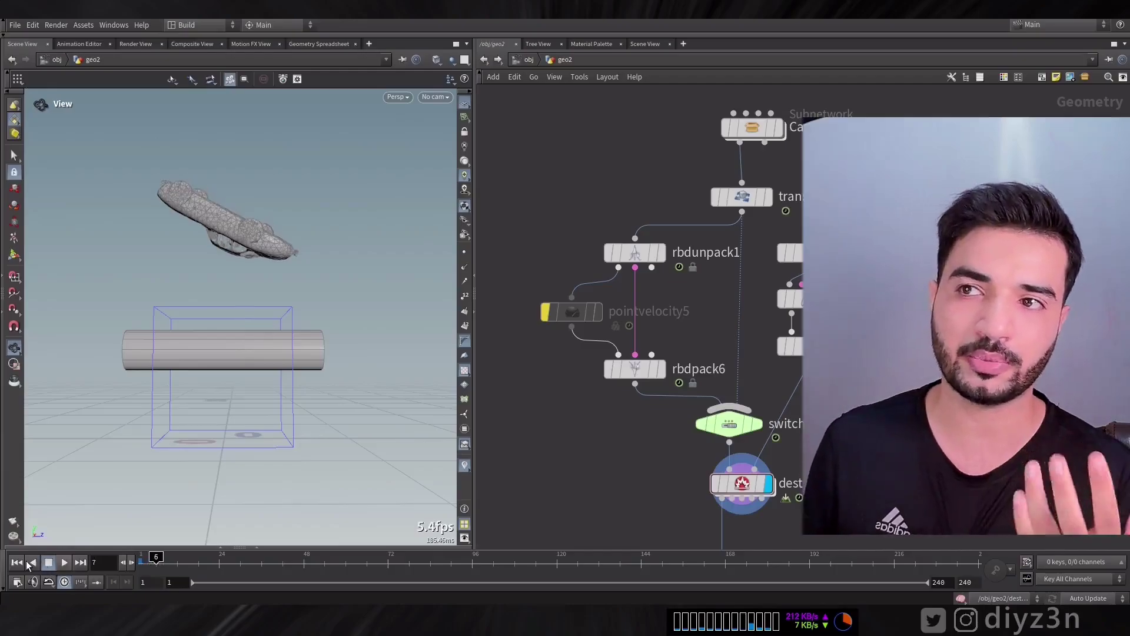
click(18, 563)
Display filecache6's cached crash and scrub through its frames.
middle_drag(822, 462, 722, 216)
click(646, 328)
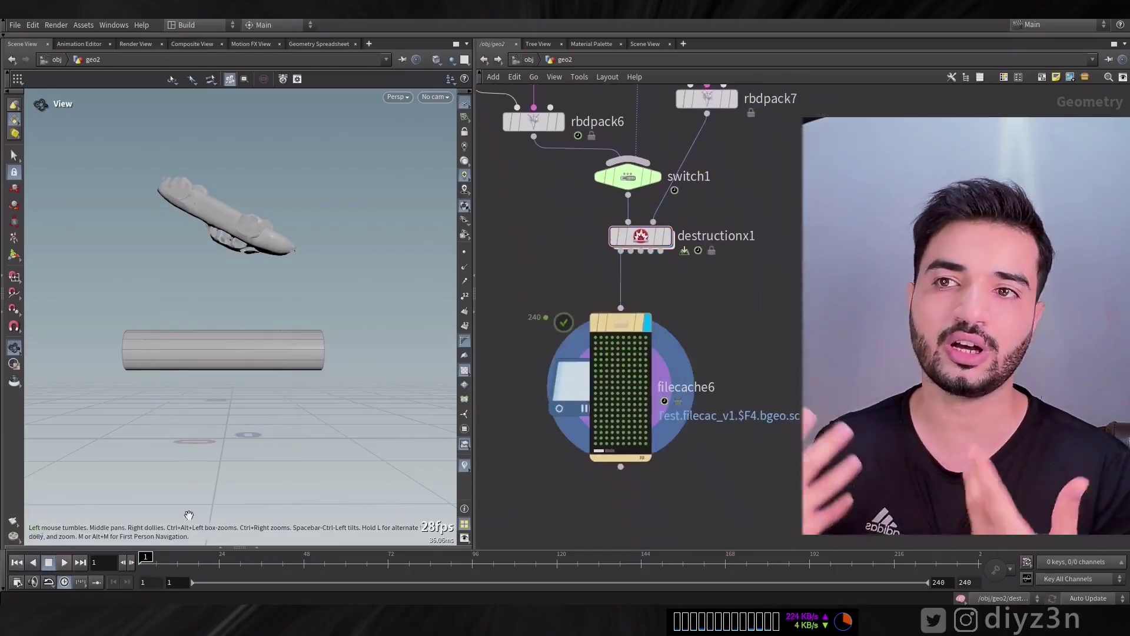
drag(145, 559, 212, 567)
middle_drag(673, 512, 646, 464)
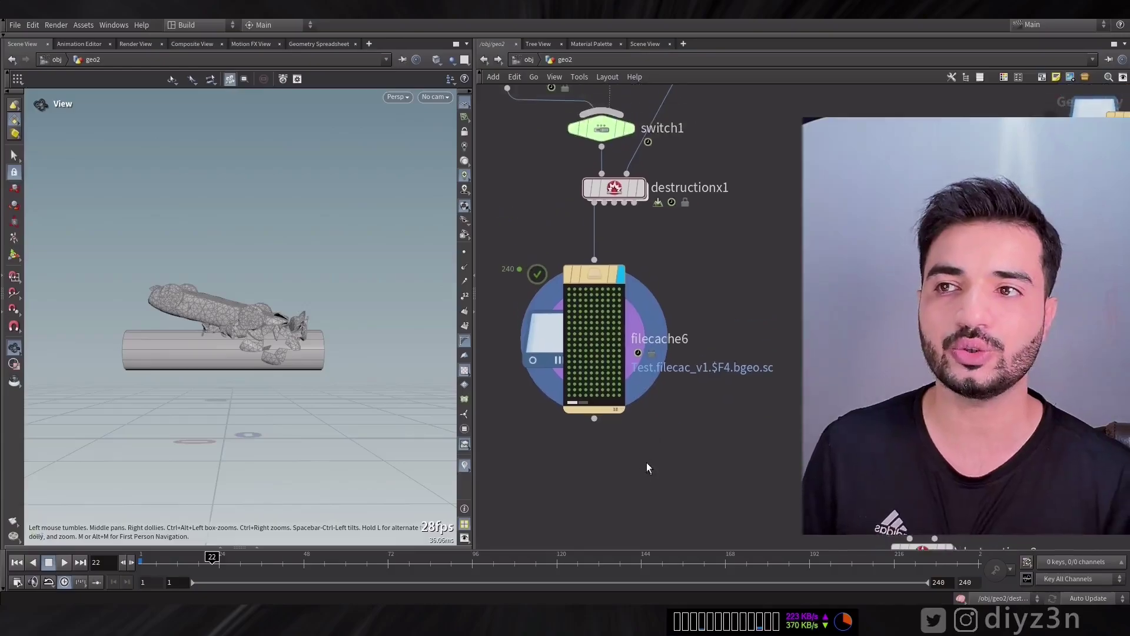
key(Tab)
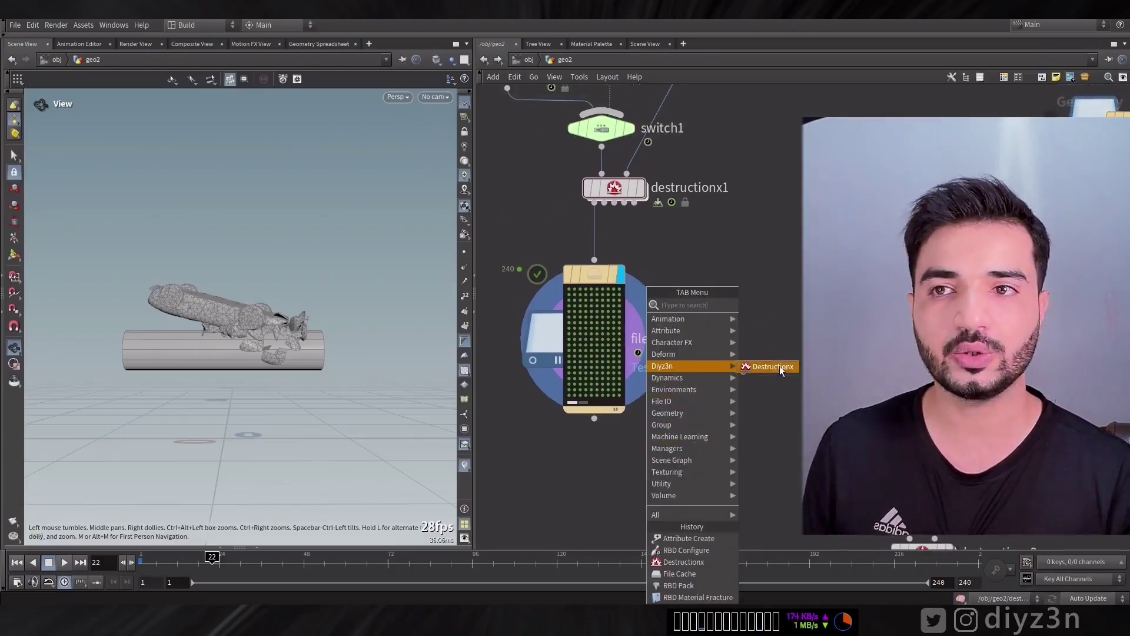
Place destructionx10 below filecache6, with filecache6 on input 1 and rbdpack7 on input 2.
click(768, 366)
click(667, 470)
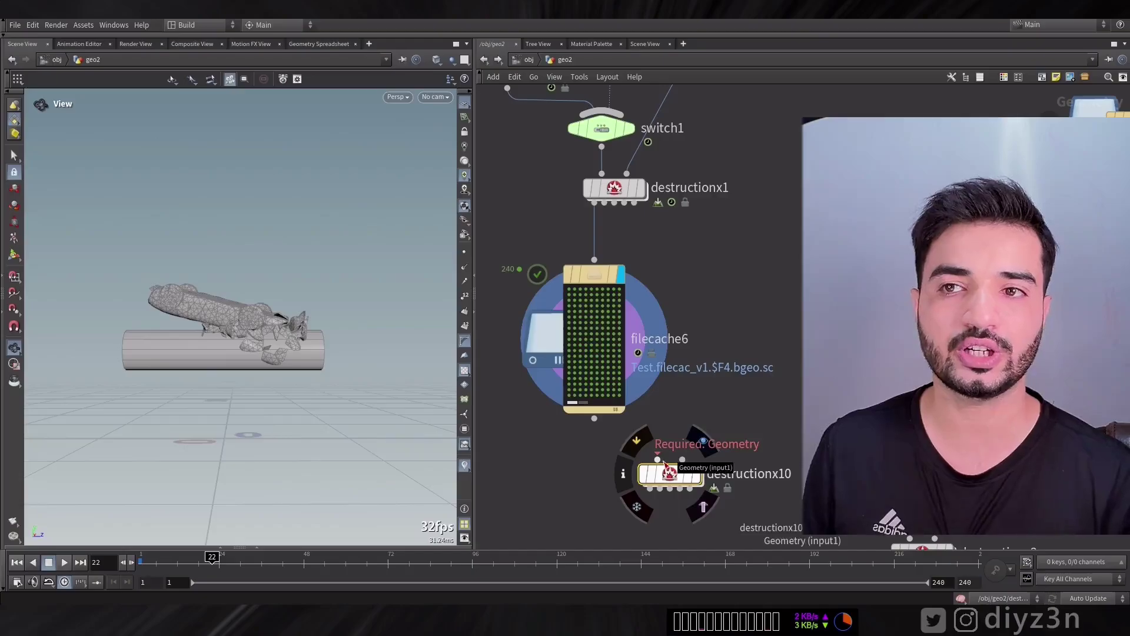
drag(658, 459, 628, 421)
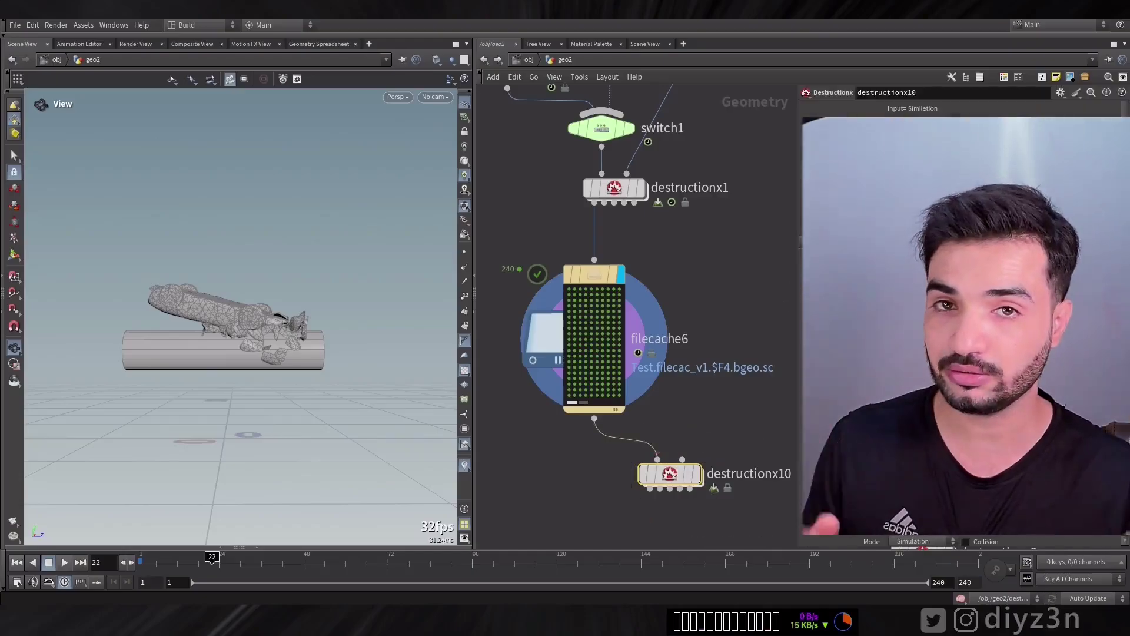
click(694, 461)
middle_drag(729, 272, 655, 531)
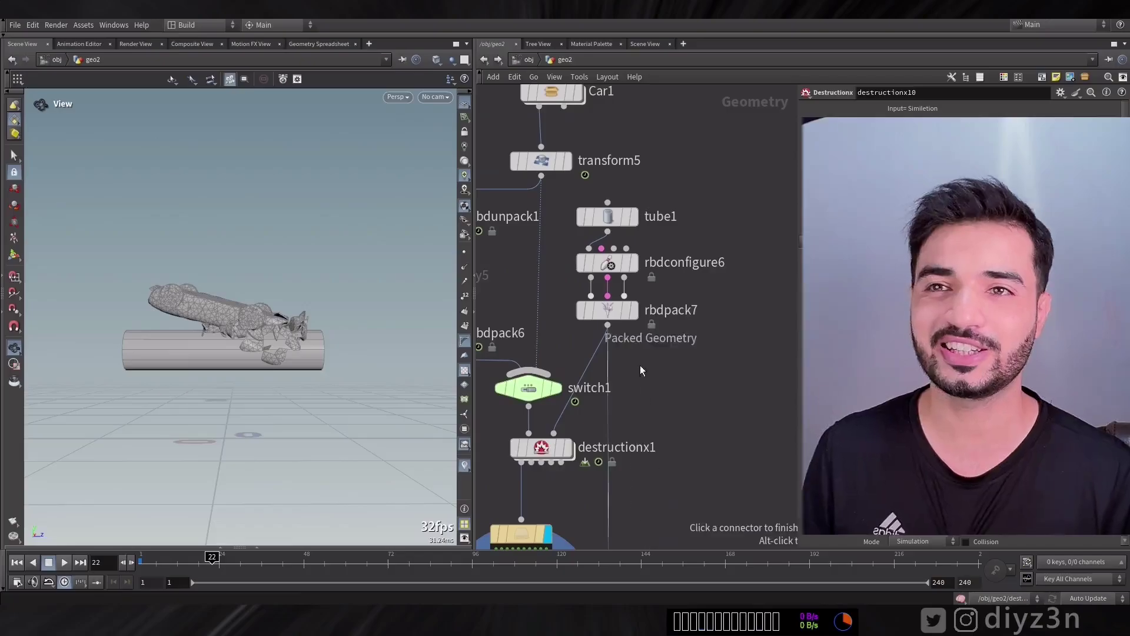
middle_drag(652, 461, 666, 245)
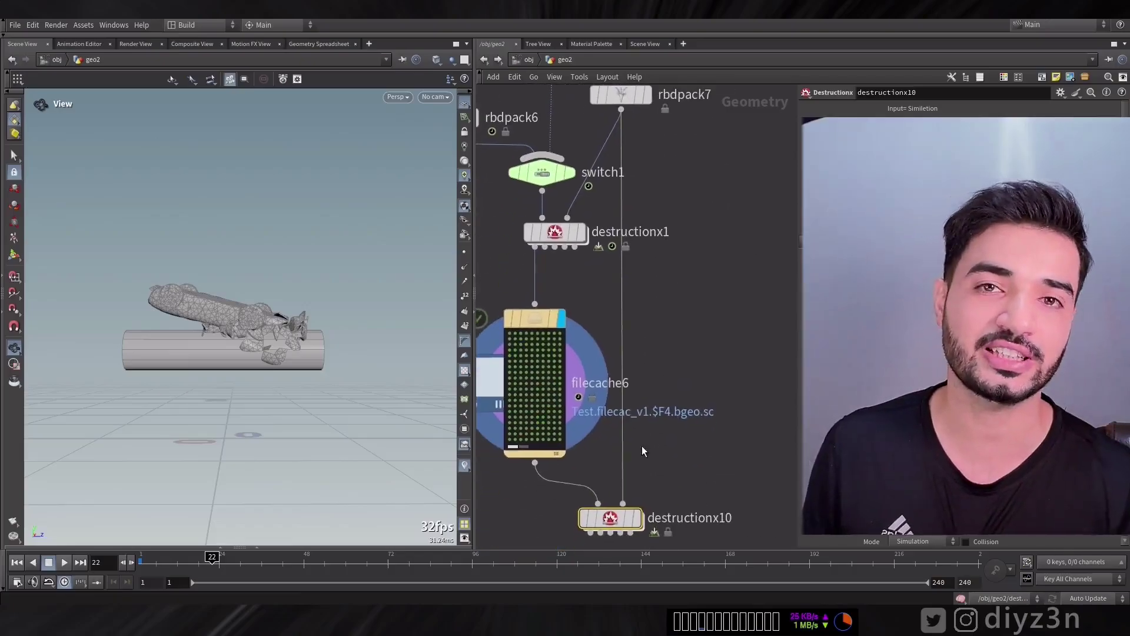
middle_drag(641, 450, 642, 335)
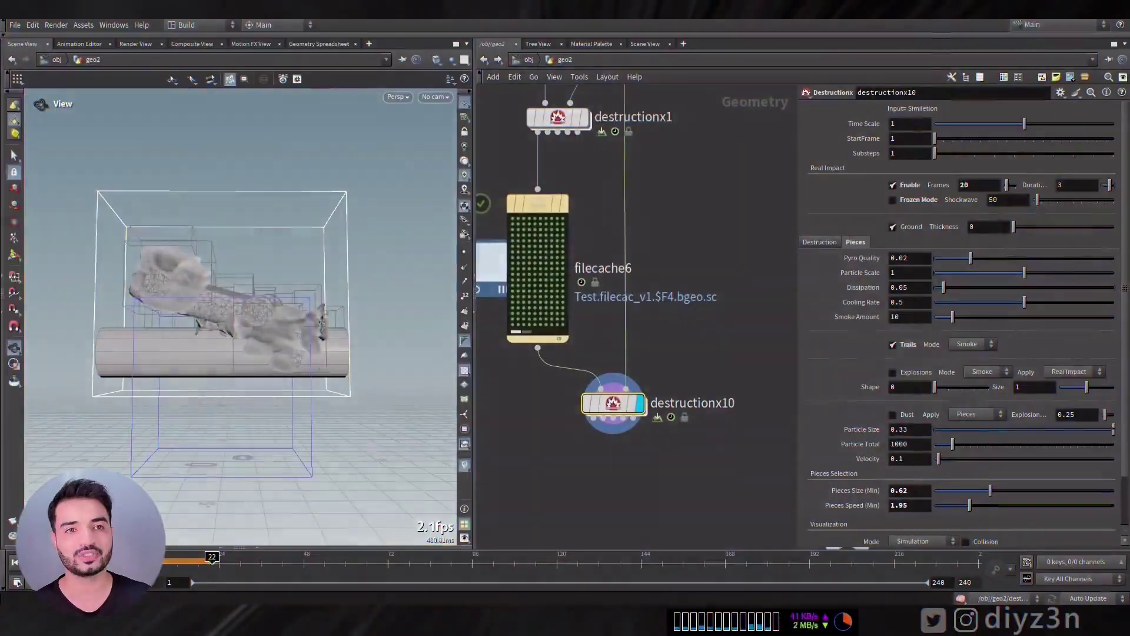
Orbit around the tube and replay the trails simulation from the first frame.
drag(352, 295, 229, 336)
click(16, 562)
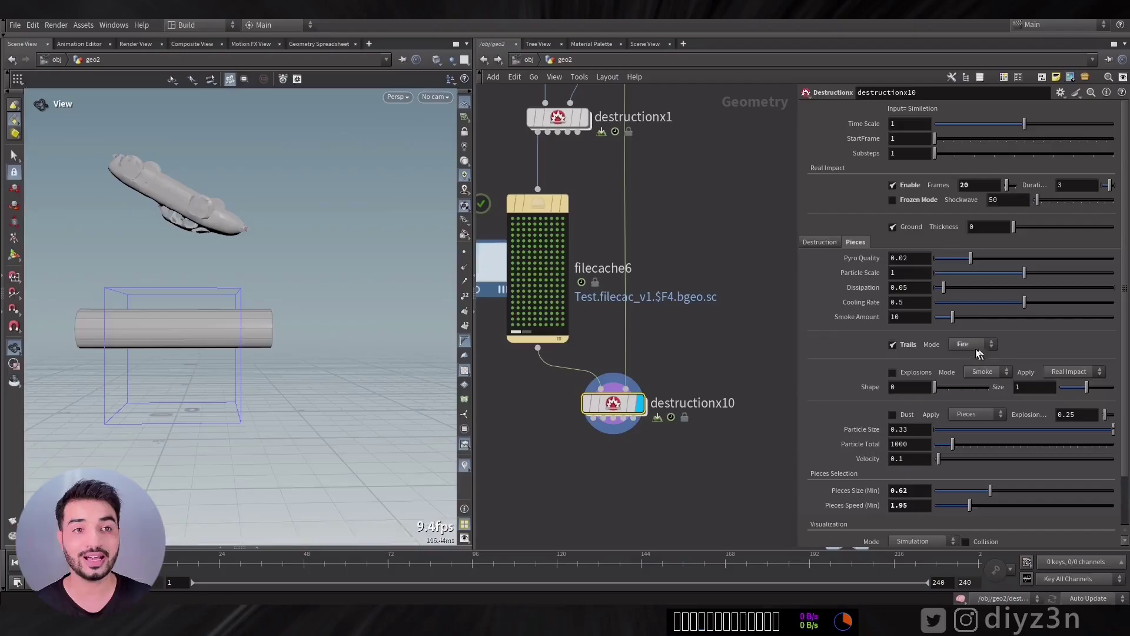
click(64, 562)
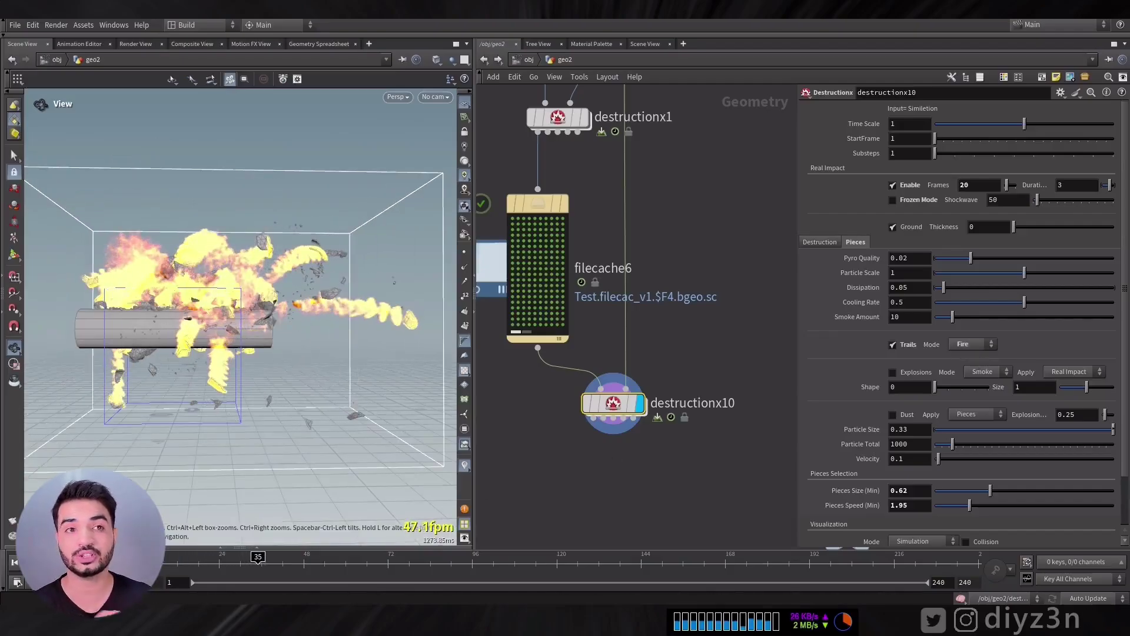
key(ctrl+Up)
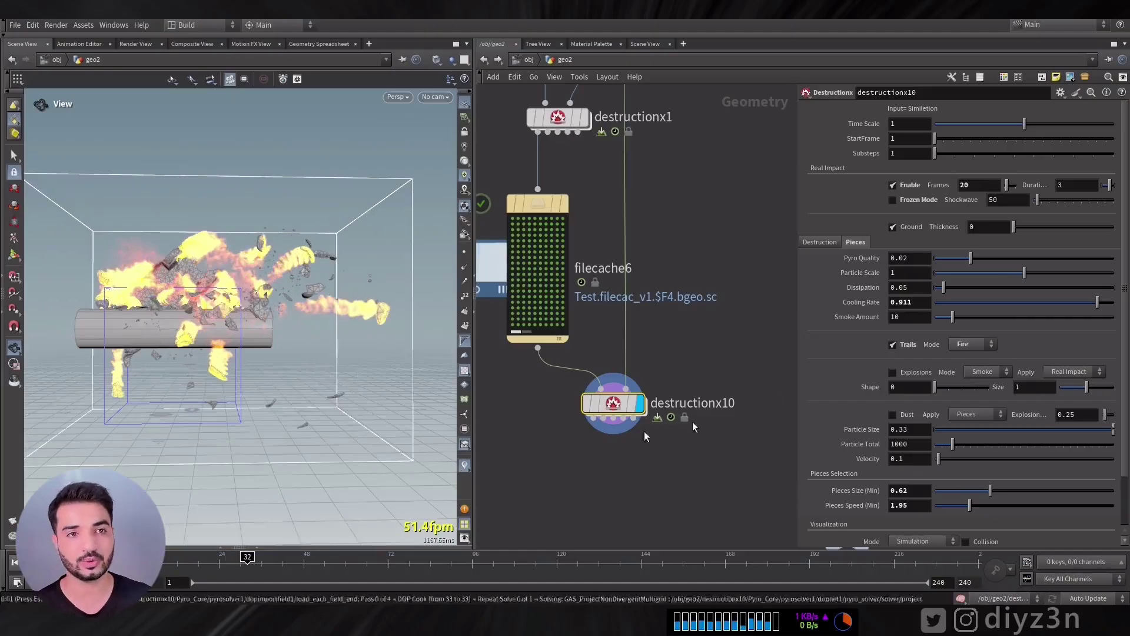
key(ctrl+Up)
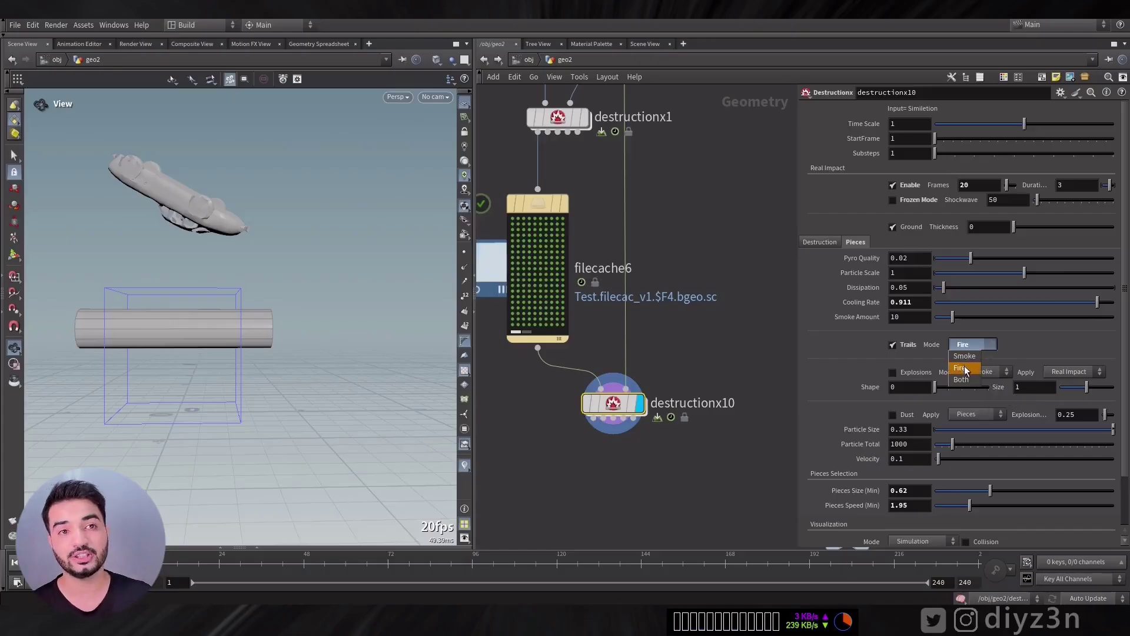
key(Up)
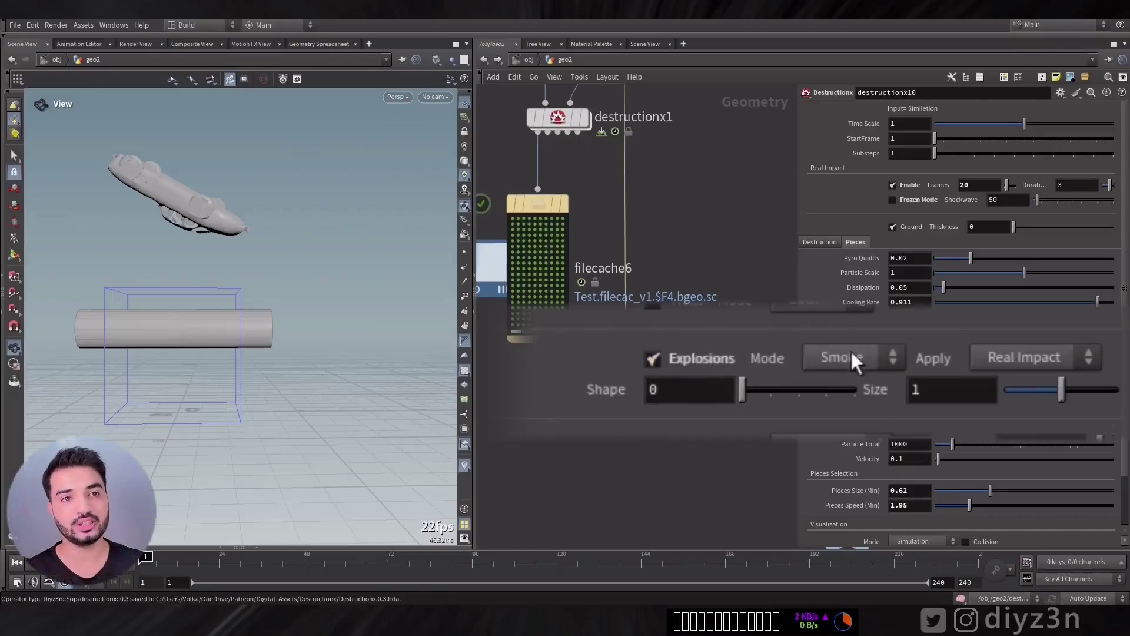
Check the explosion mode and apply options, then switch explosions Mode to Fire.
click(863, 354)
click(867, 355)
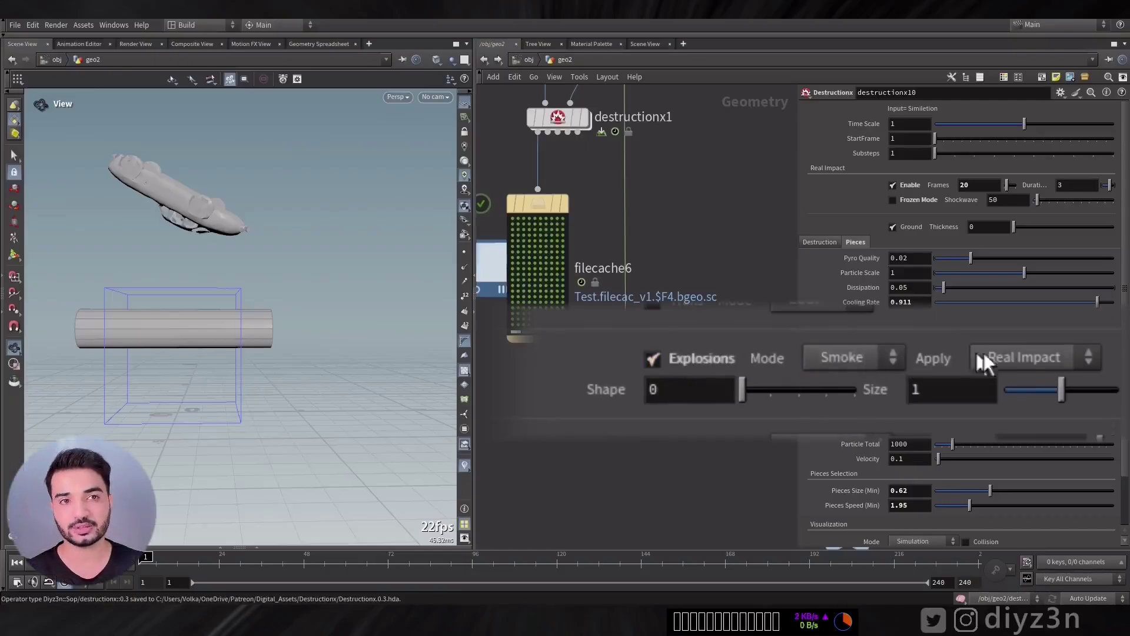
click(1047, 354)
click(1020, 381)
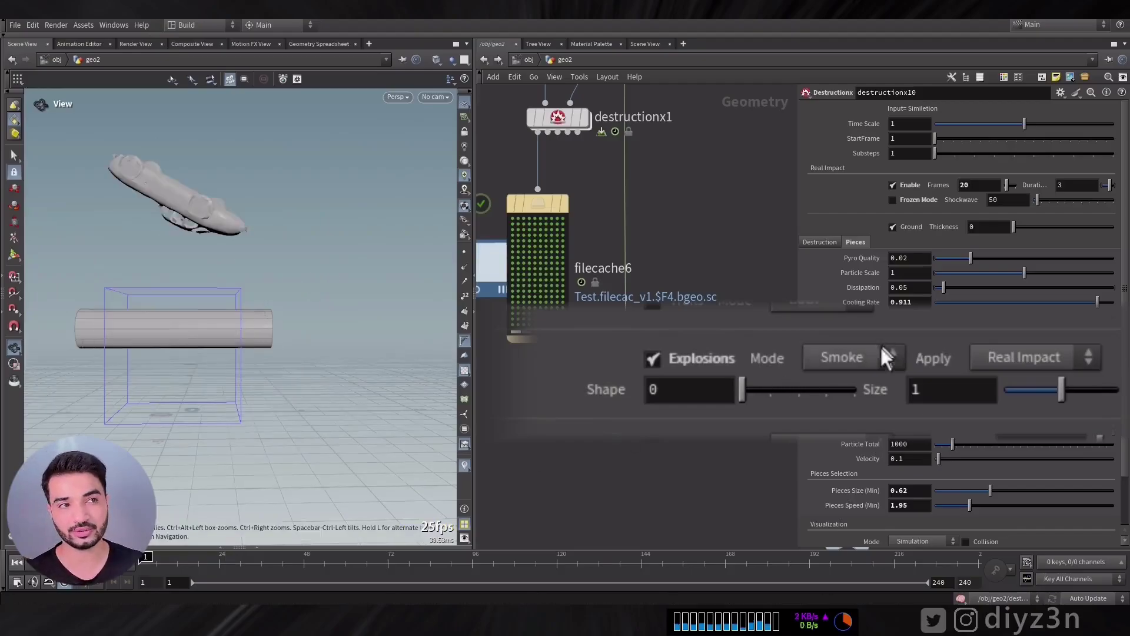
click(886, 358)
click(855, 405)
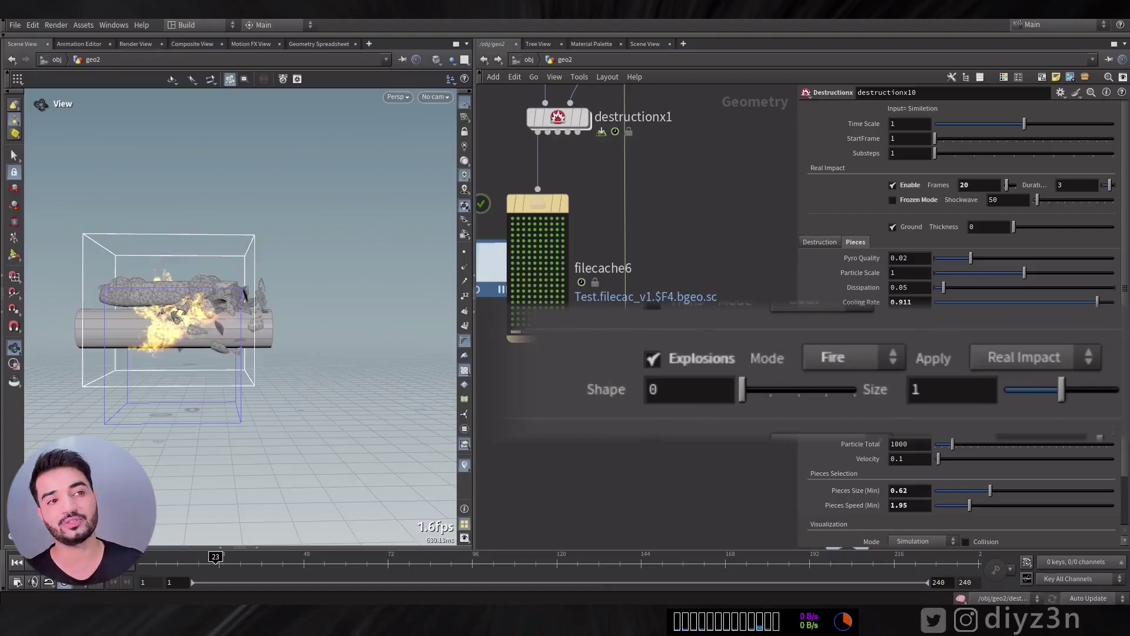
click(16, 563)
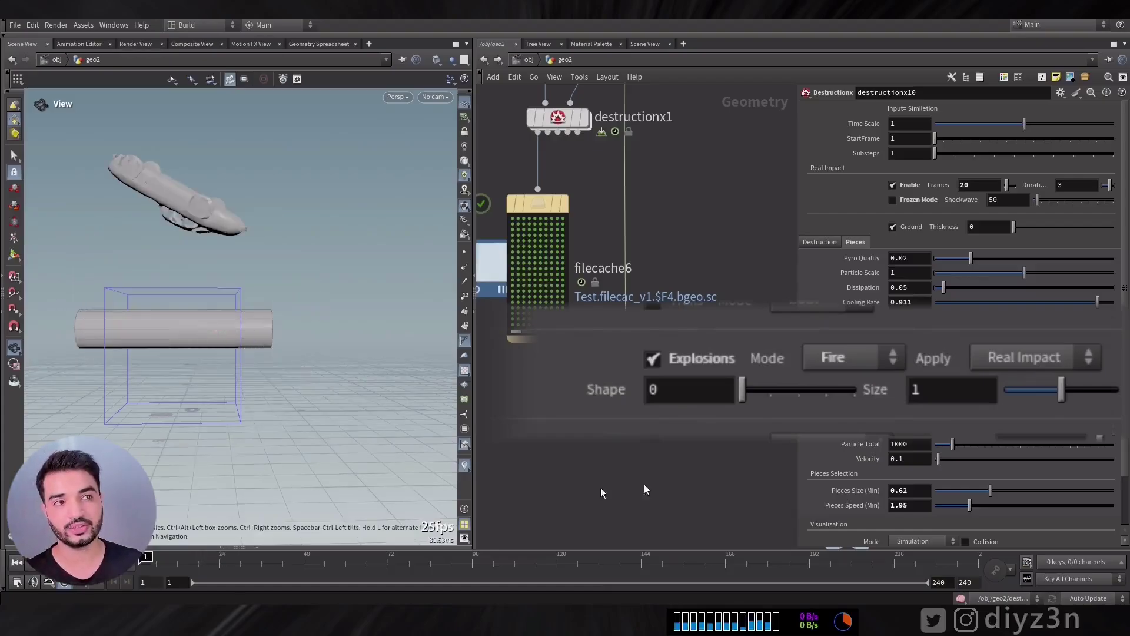
Set explosions Mode to Both, preview the simulation, and apply explosions to Pieces.
click(849, 353)
click(831, 423)
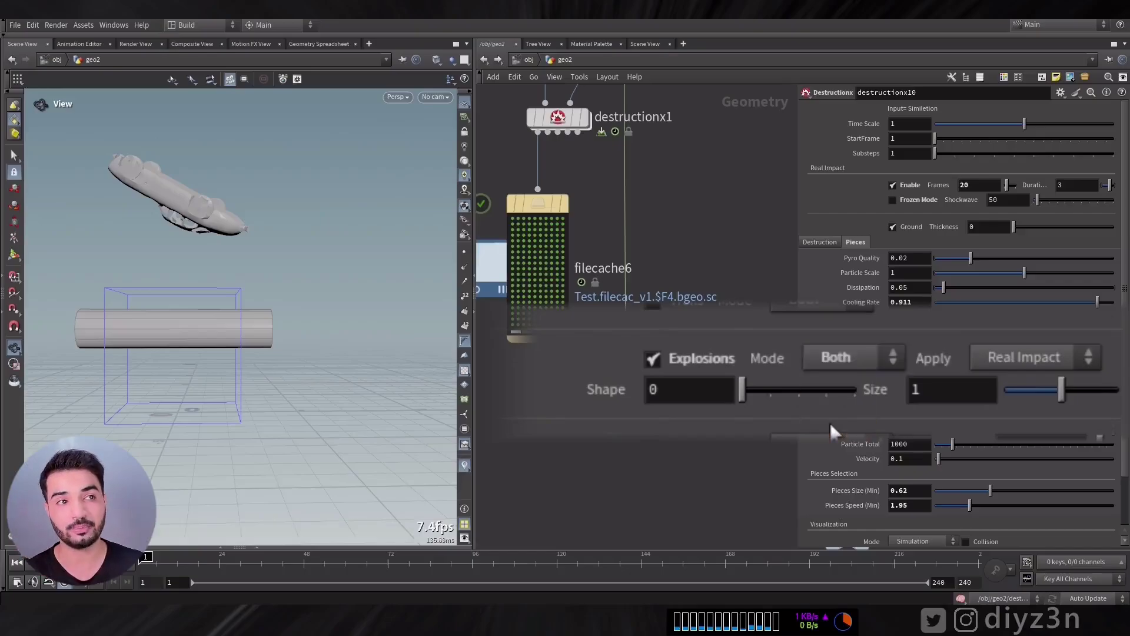
click(65, 563)
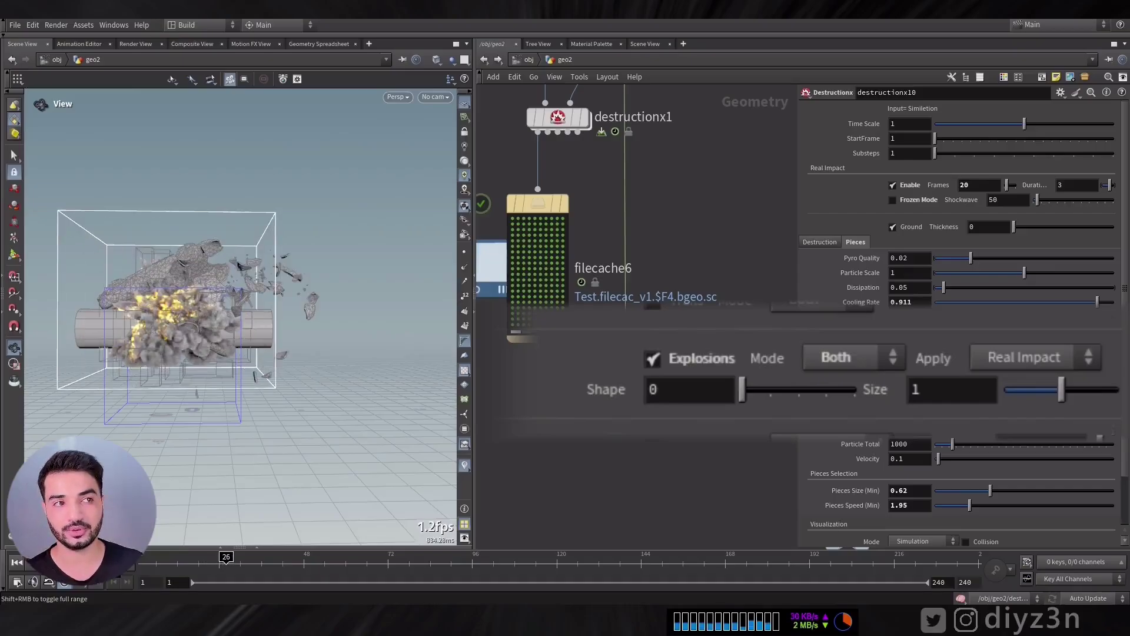
click(17, 562)
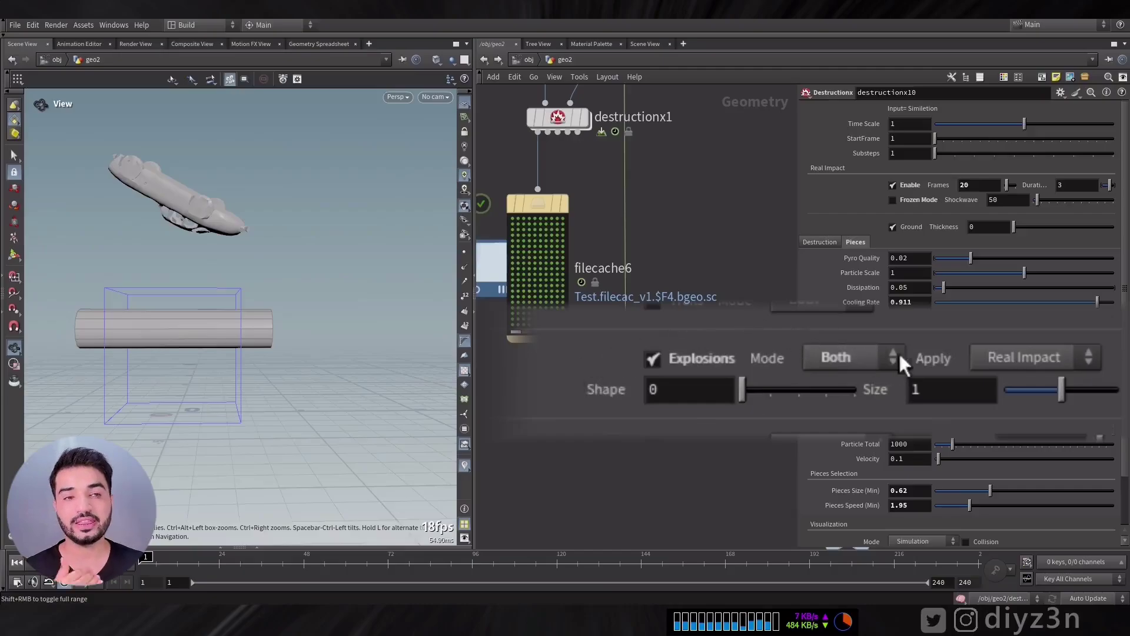
click(1024, 354)
click(1032, 404)
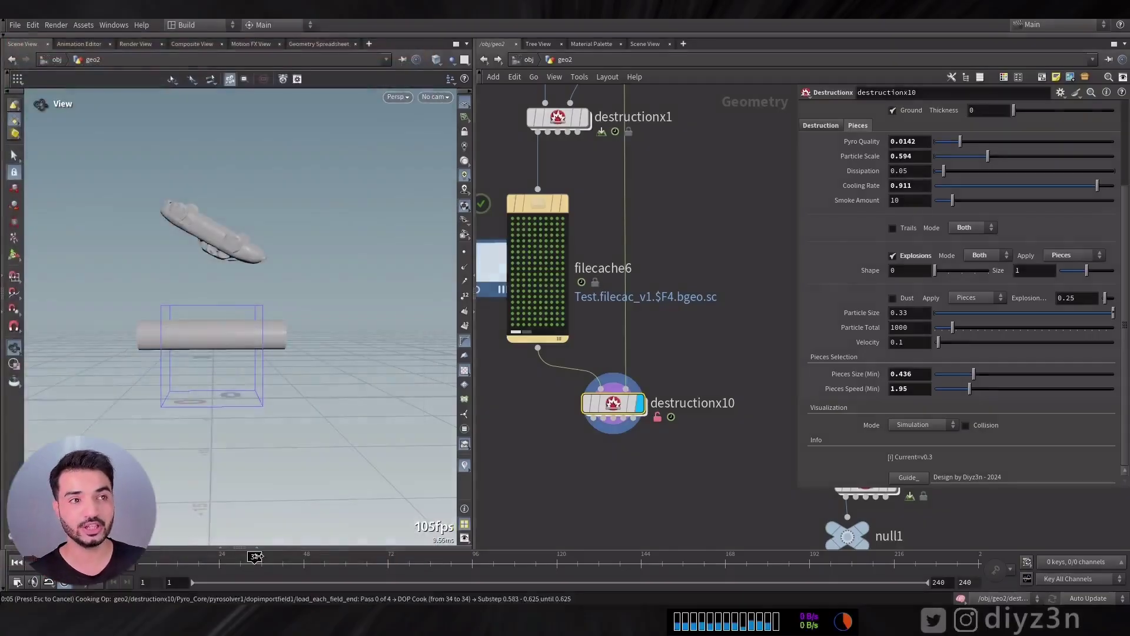
Show the Pyro Selection visualization and lower minimum pyro piece size to 0.238.
click(922, 424)
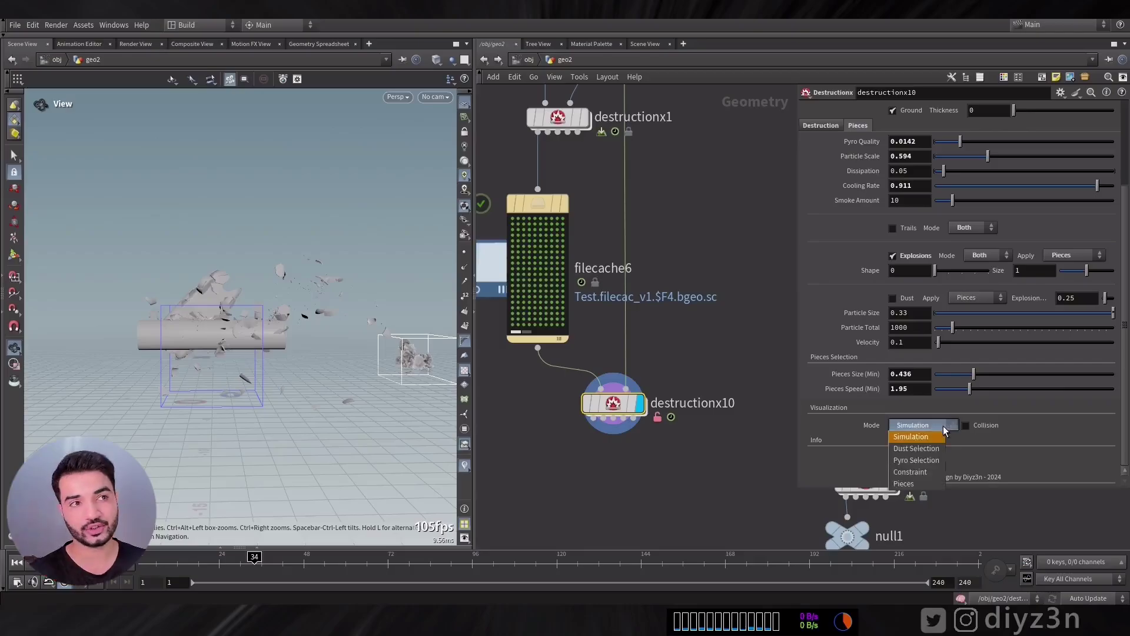
click(923, 461)
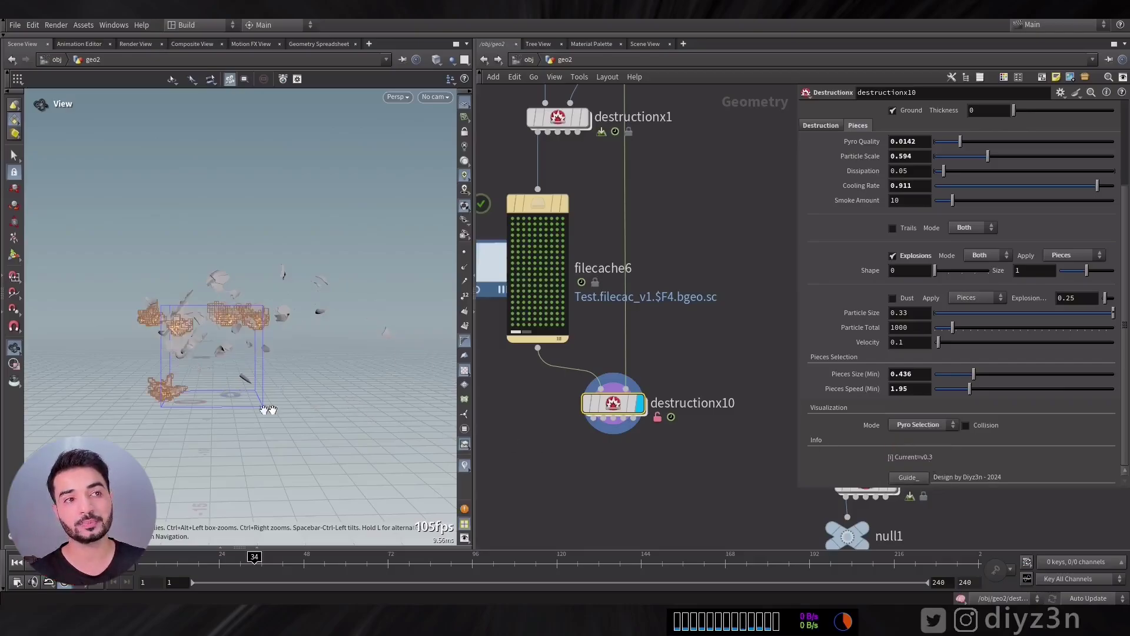
drag(974, 375, 957, 377)
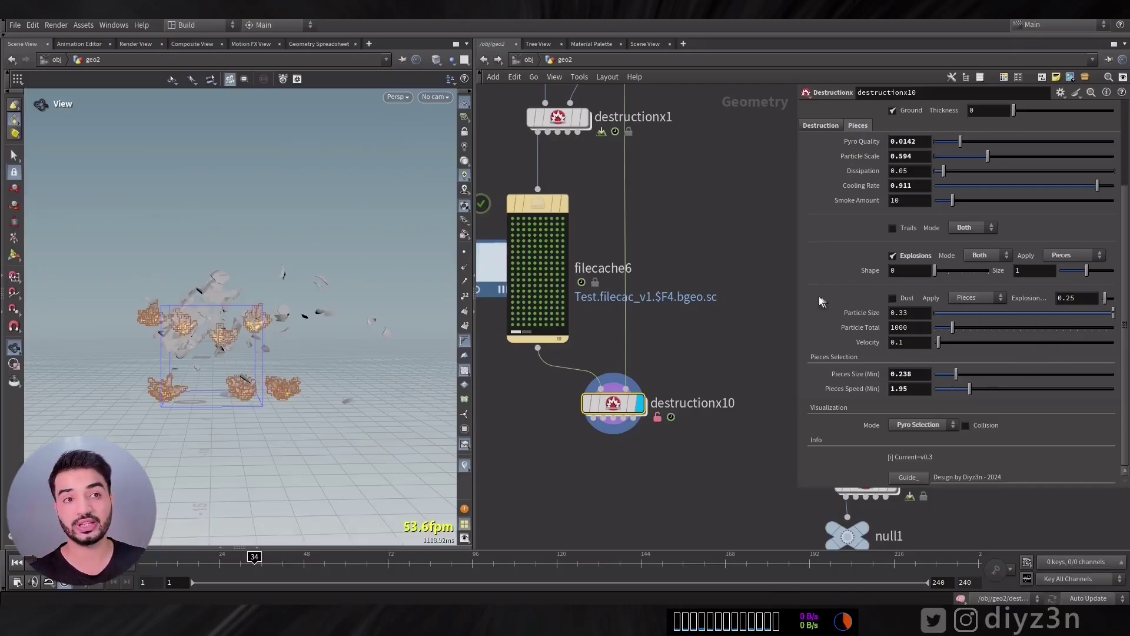
Set explosion Size to 1.15 and apply explosions to Both.
drag(794, 297, 730, 296)
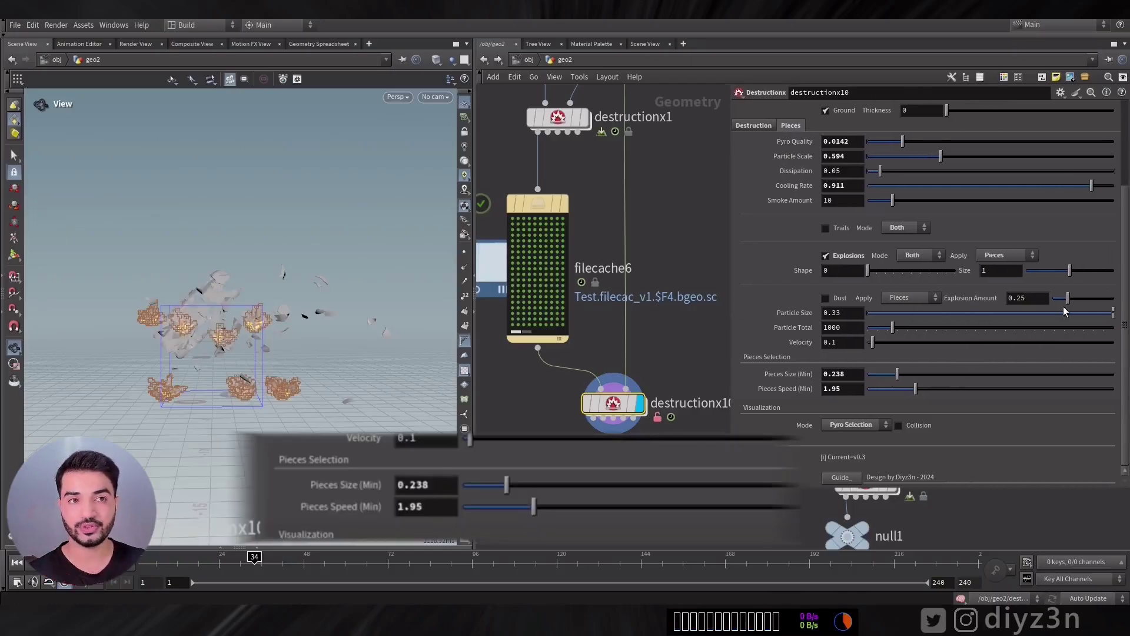
drag(1070, 270, 1041, 270)
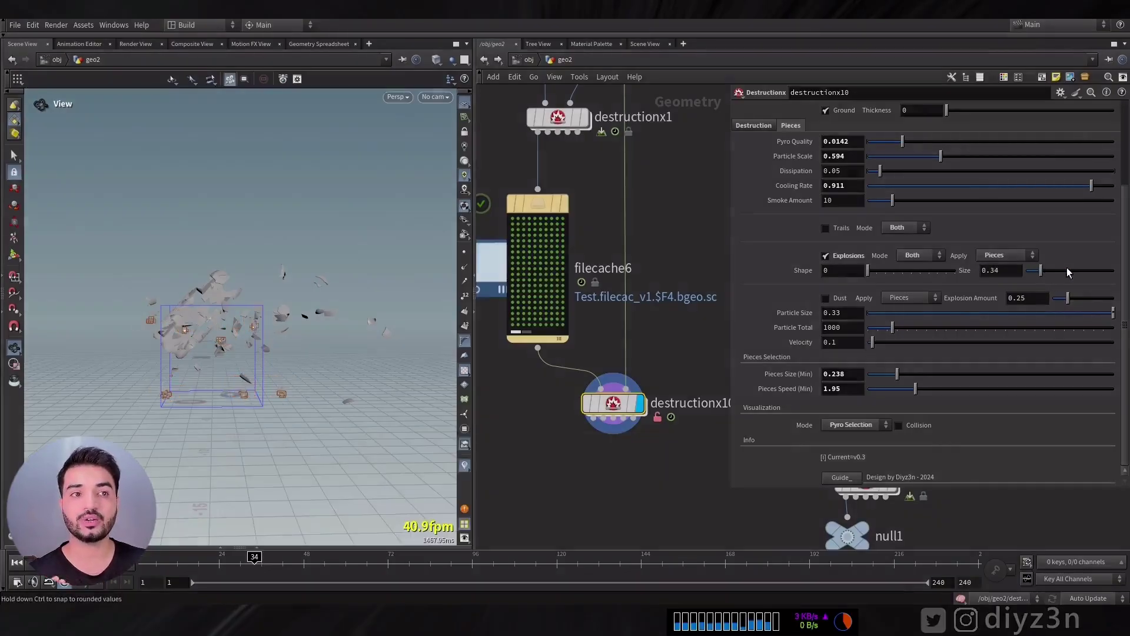
click(1086, 270)
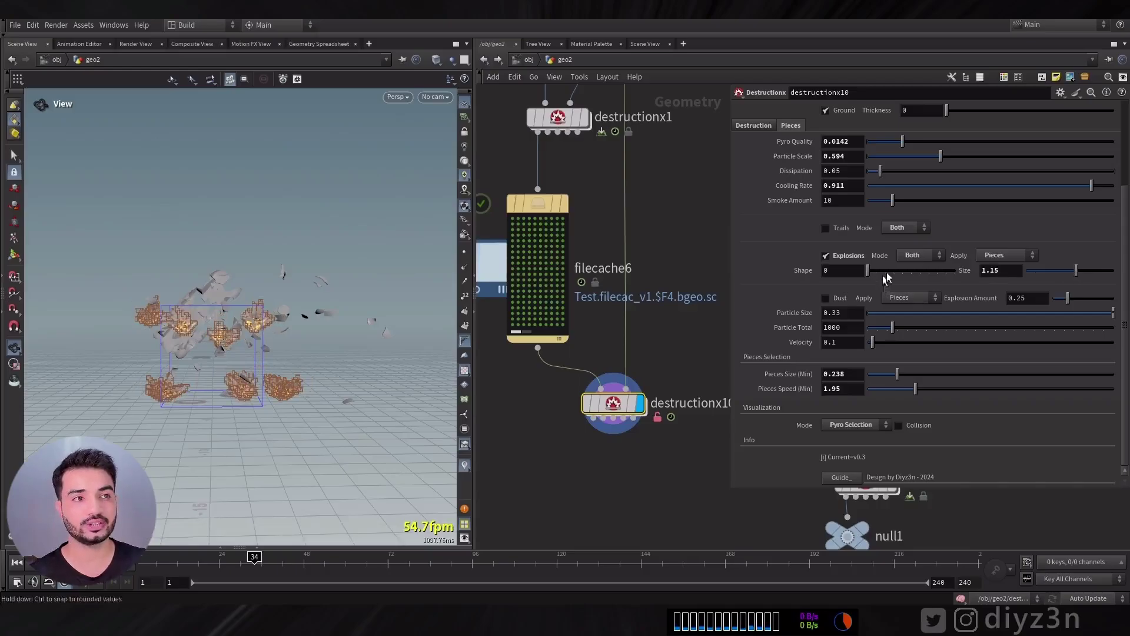
click(996, 289)
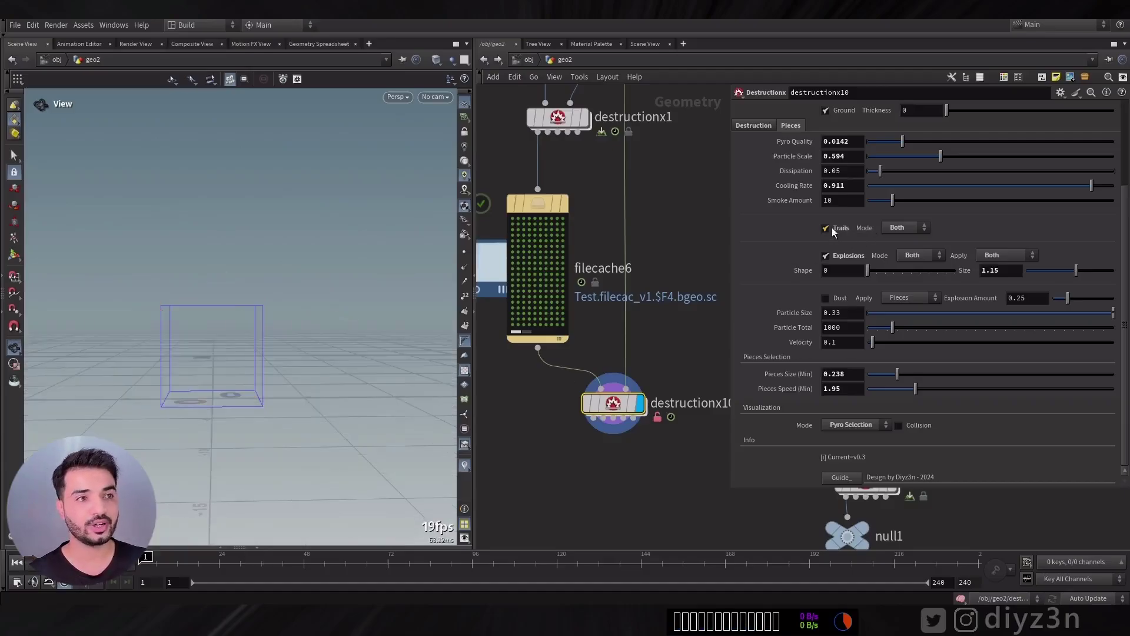
Switch destructionx10's trails Mode to Smoke.
click(905, 230)
click(898, 239)
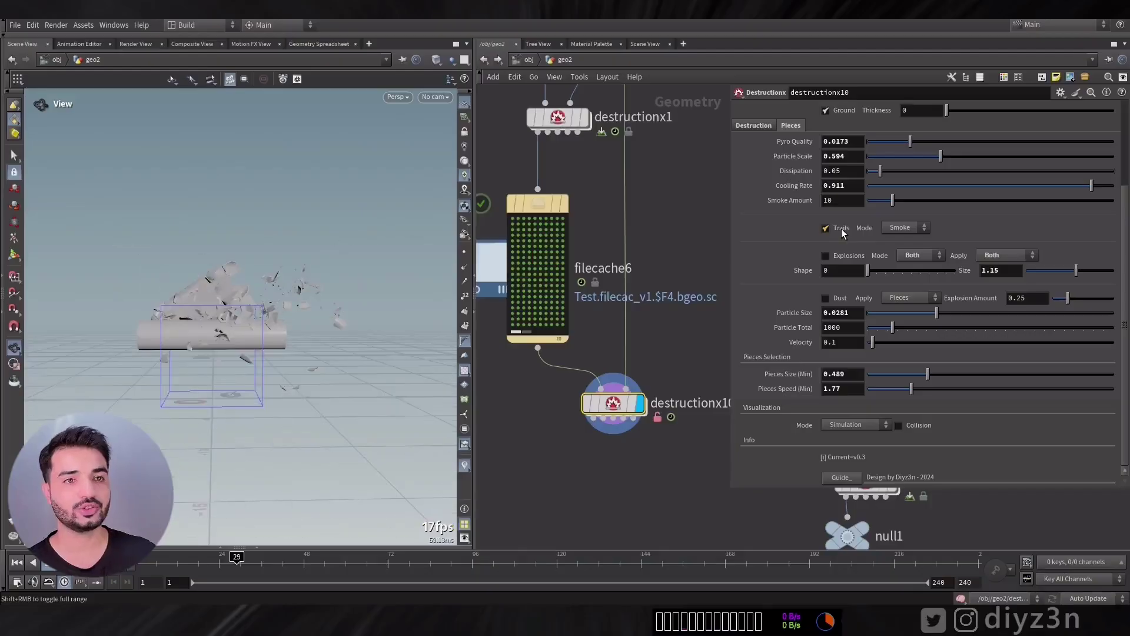
Visualize Dust Selection, enable Dust, and raise minimum dust piece size to 0.537.
click(856, 425)
click(854, 455)
click(826, 299)
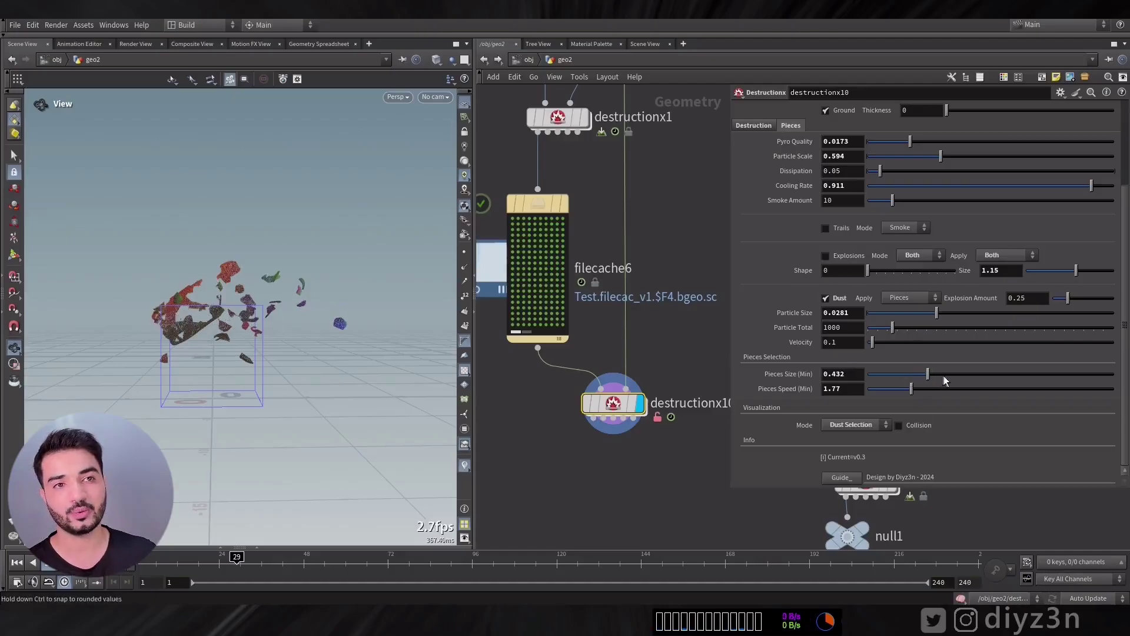
drag(907, 378, 949, 380)
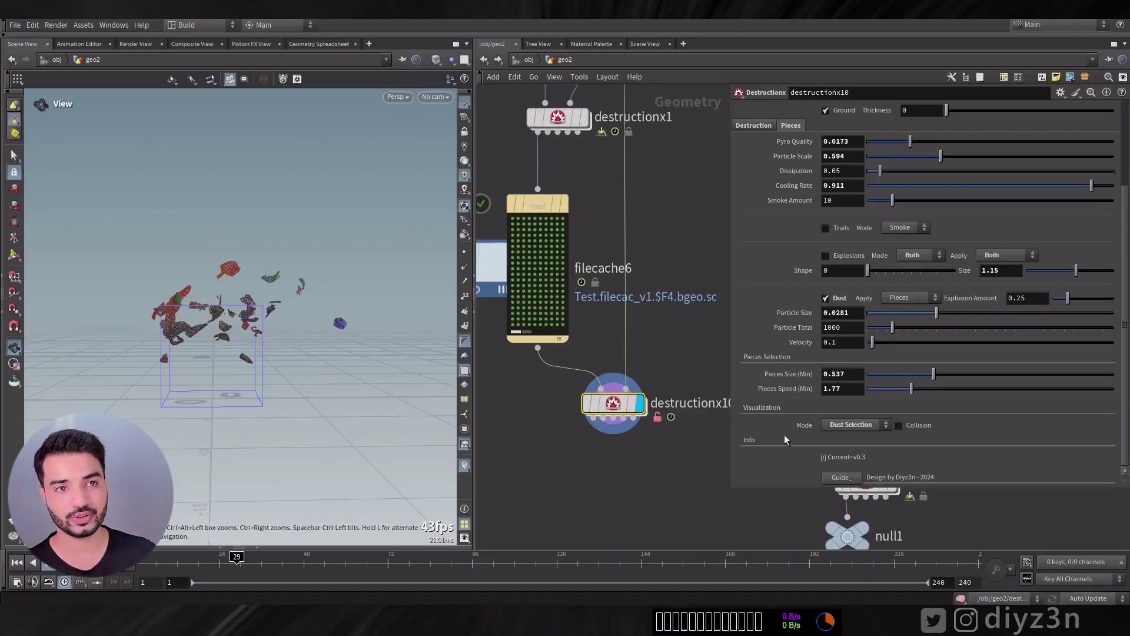
Return the visualization to Simulation and play the timeline to preview the dust.
click(19, 567)
click(832, 428)
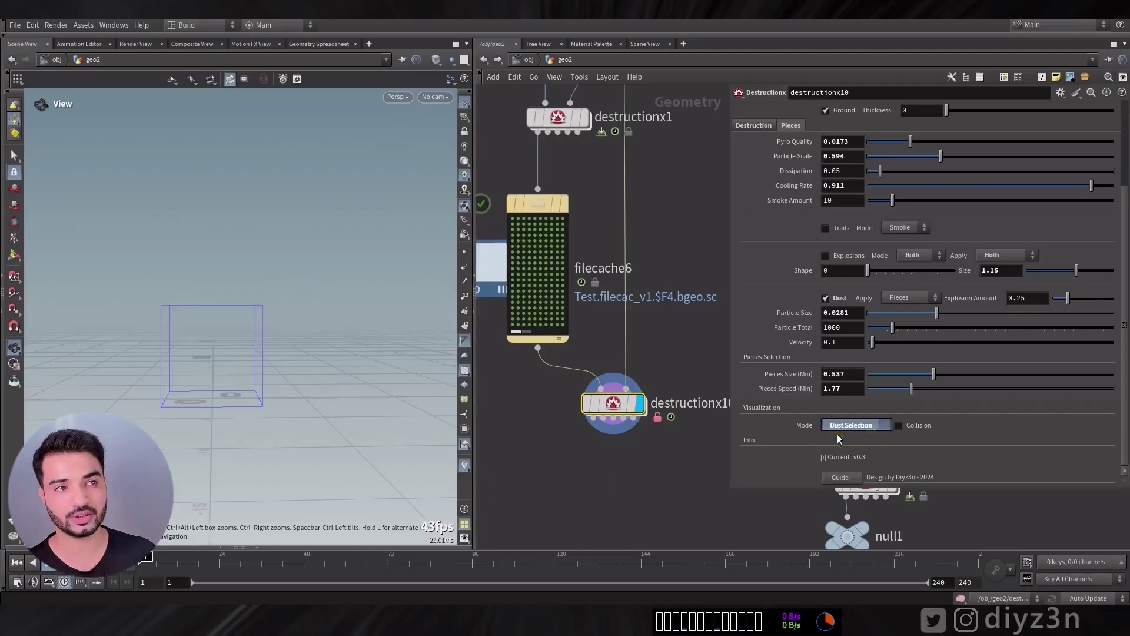
click(839, 436)
click(53, 566)
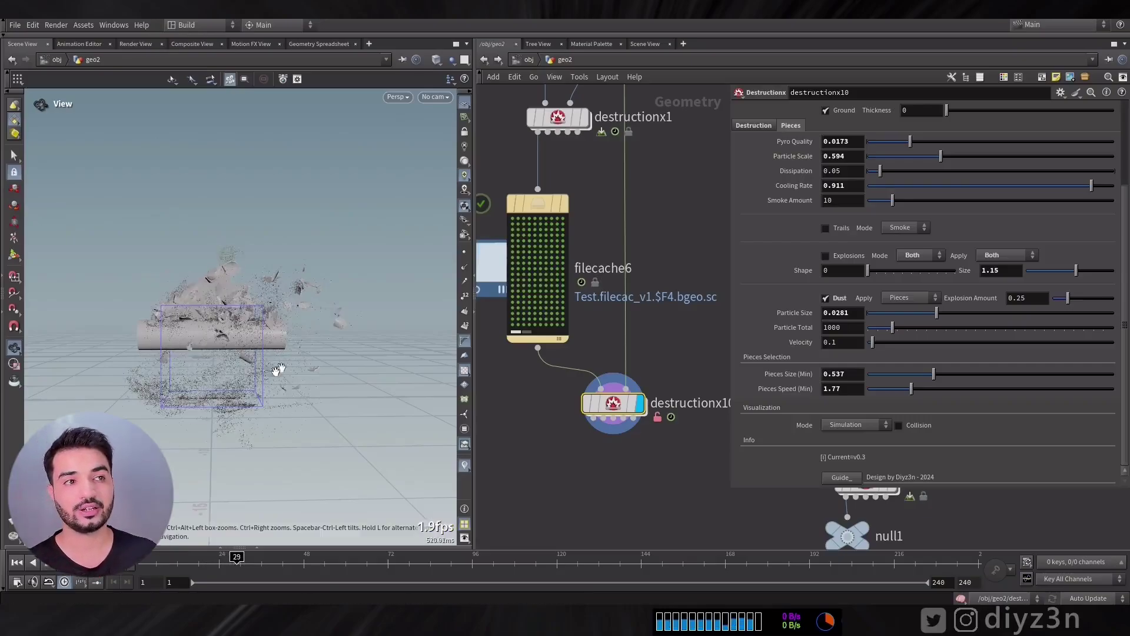
click(16, 563)
click(907, 301)
Make dust come from Explosions and replay the MPlay flipbook from the start.
click(901, 312)
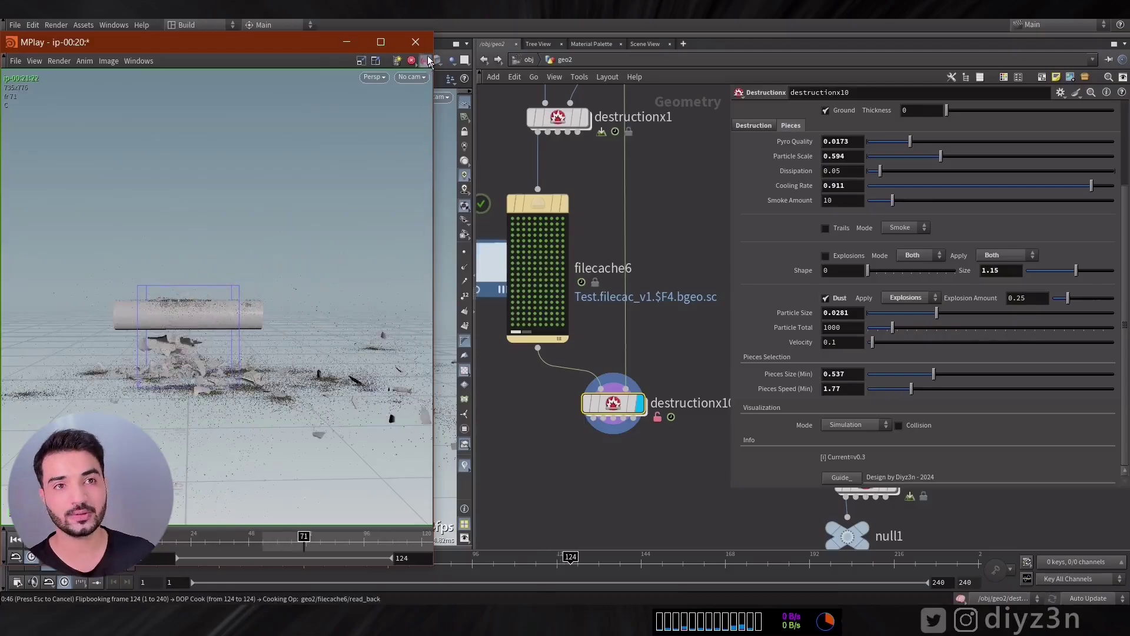
click(415, 42)
click(17, 562)
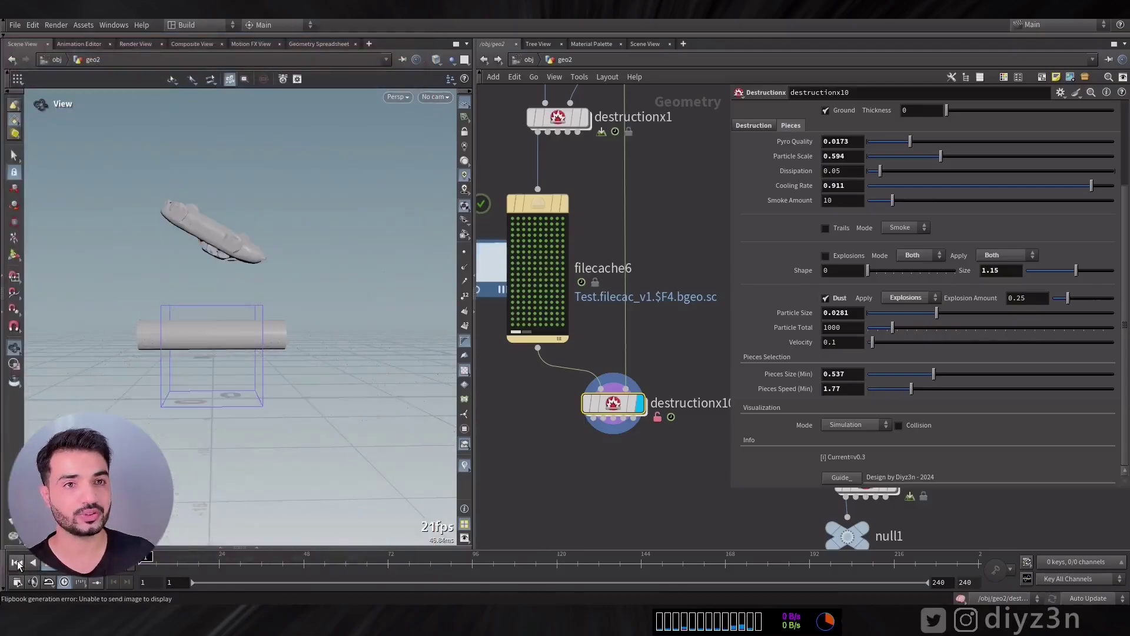
click(909, 298)
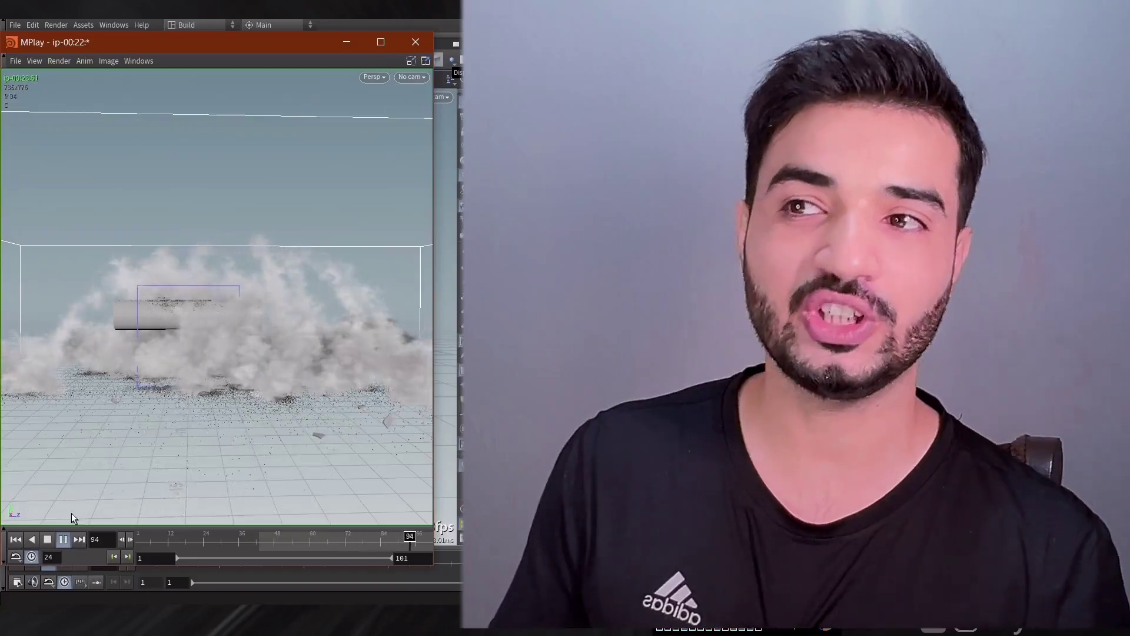
click(16, 540)
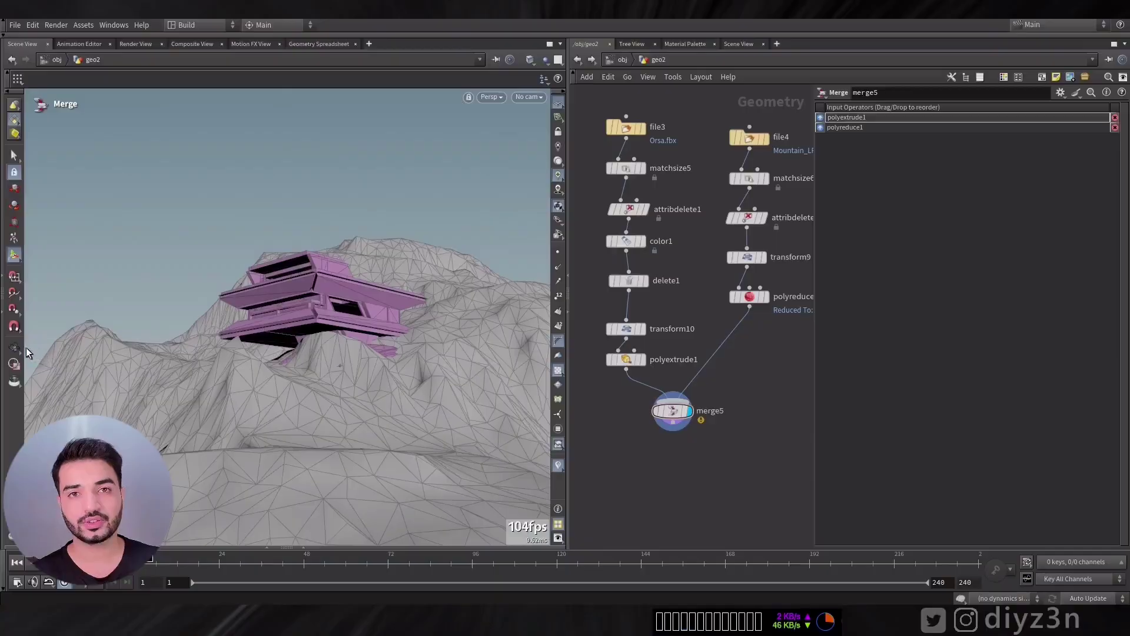
Compare the building, mountain and merged displays, then delete merge5.
key(Escape)
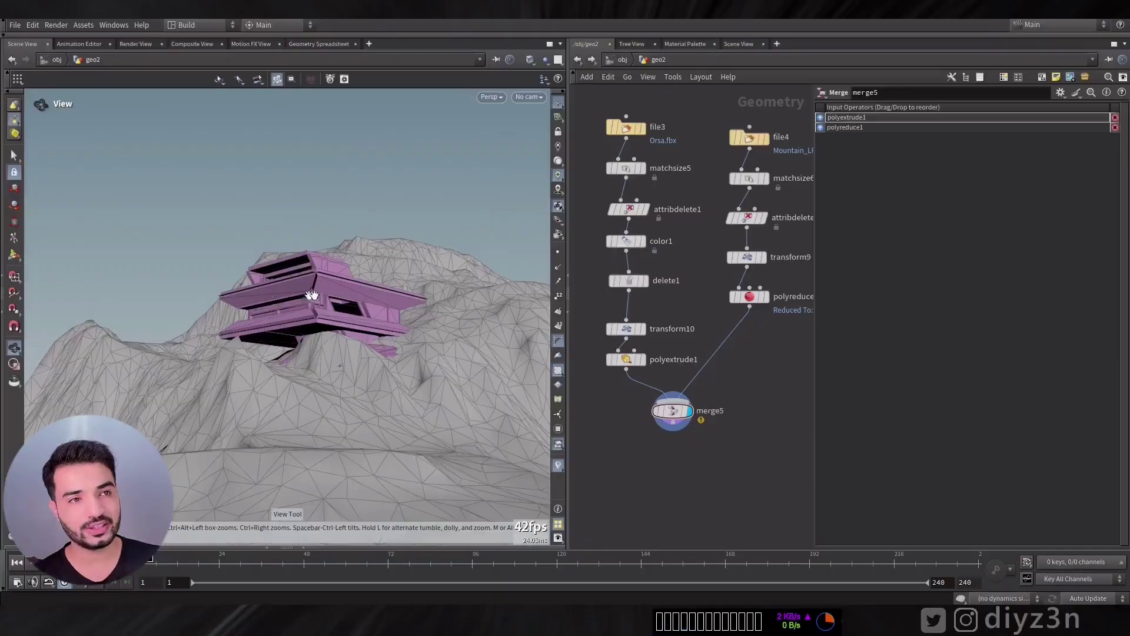
click(643, 359)
click(766, 296)
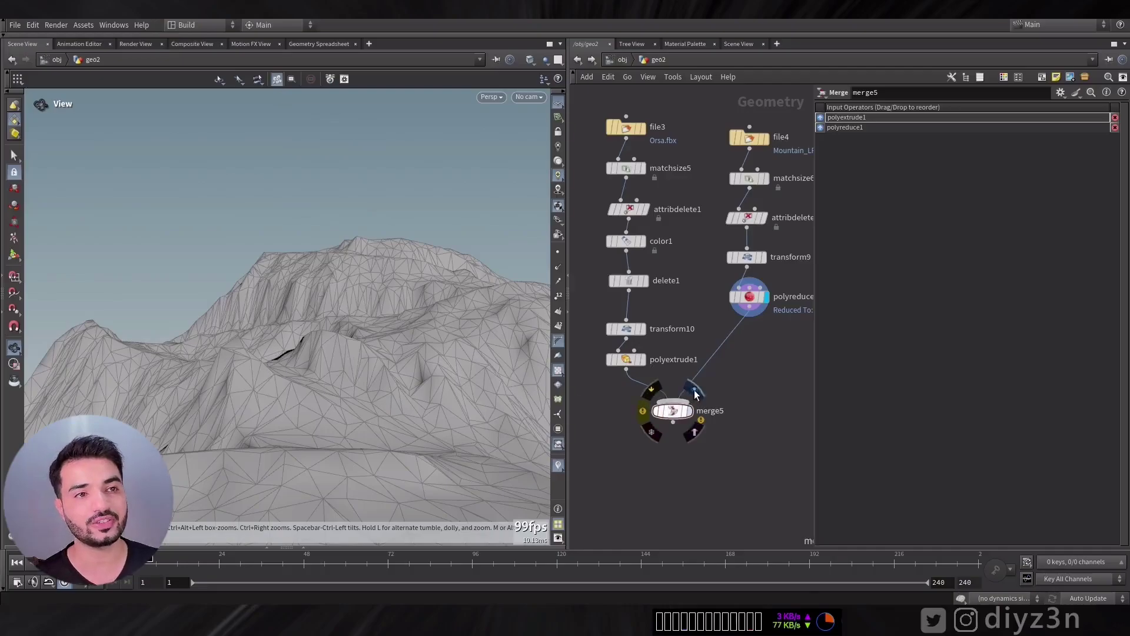
click(689, 411)
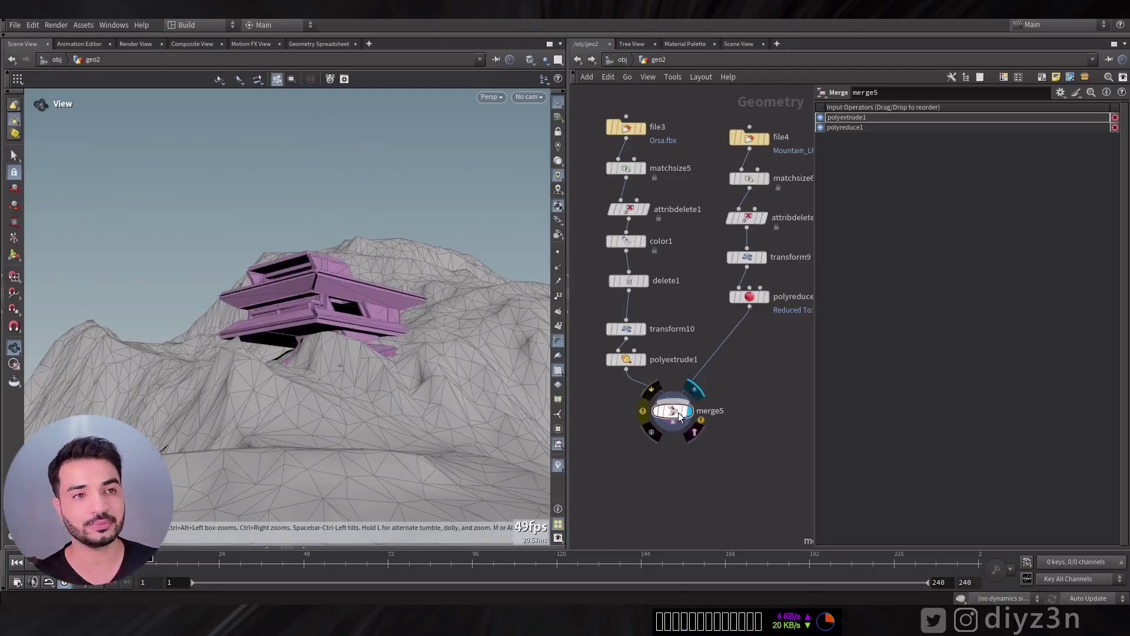
key(Delete)
Add an RBD Configure node, rbdconfigure8, under polyextrude1.
key(Tab)
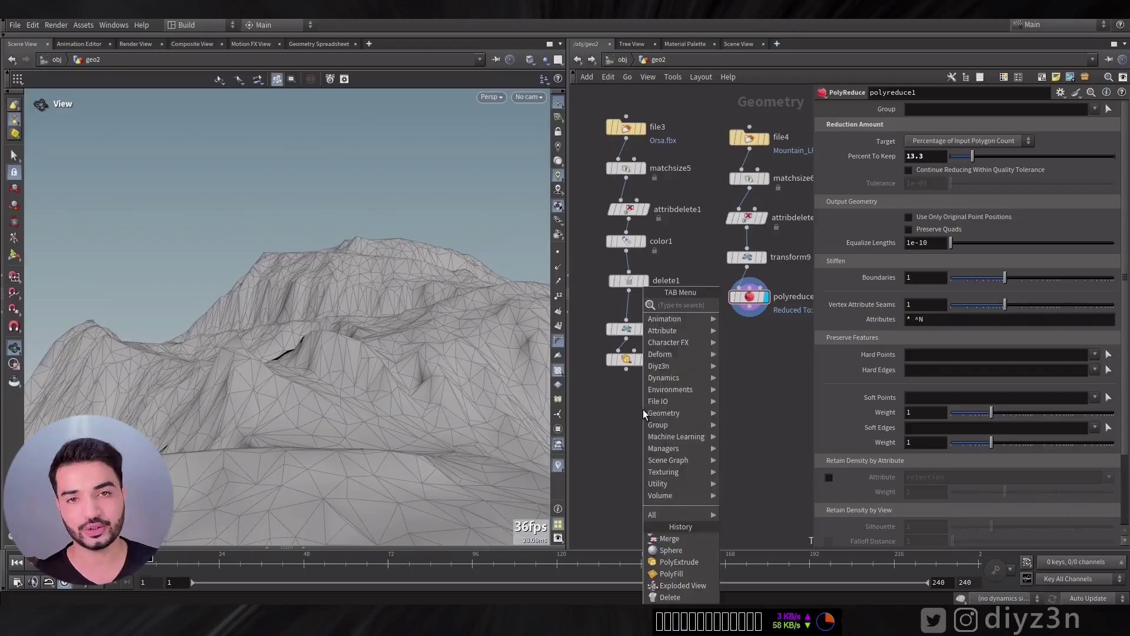
text(rbd c)
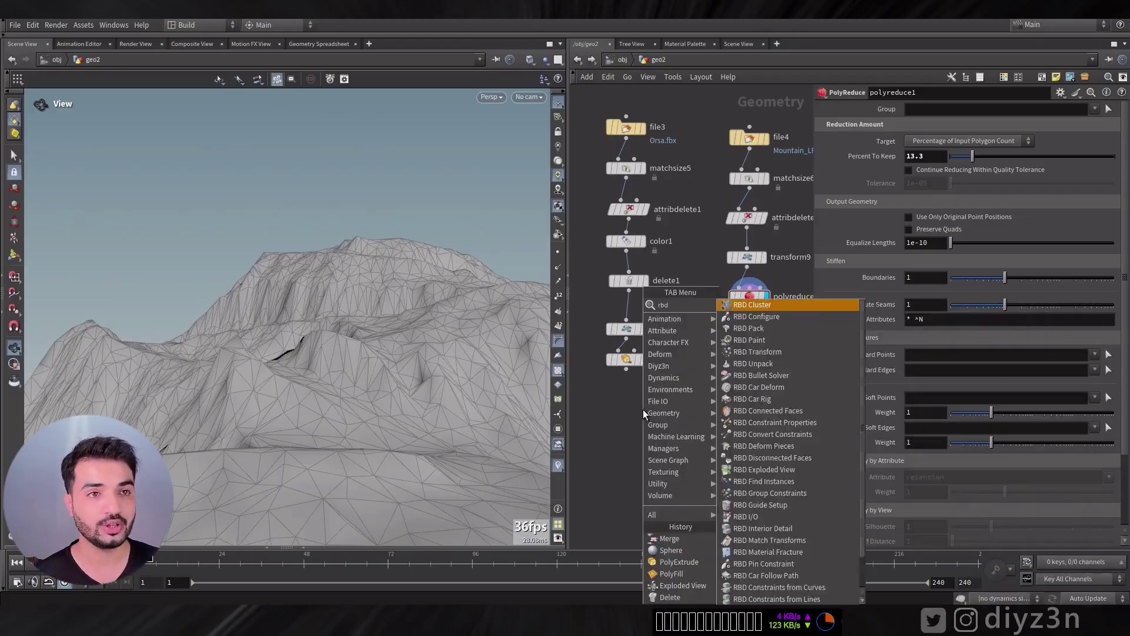
click(757, 318)
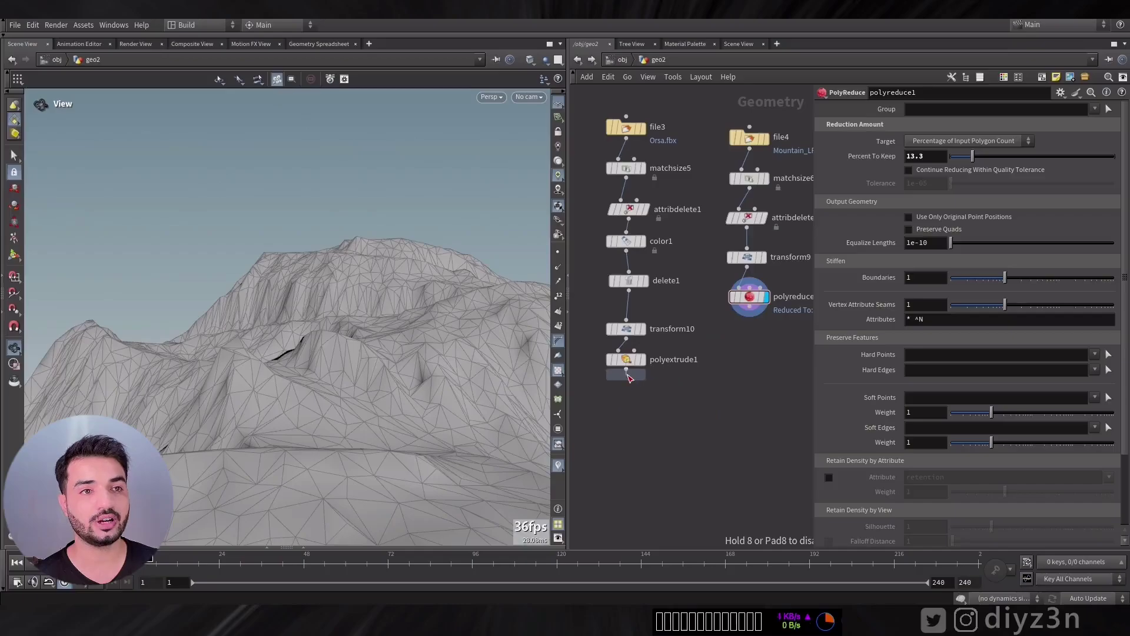
click(627, 398)
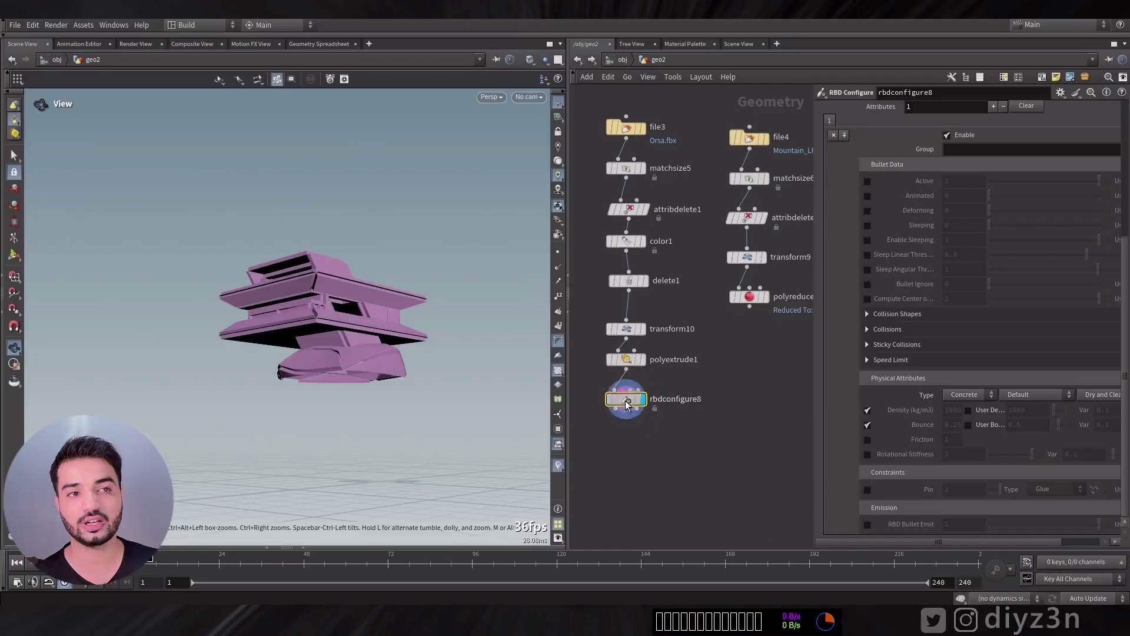
Replace rbdconfigure8 with an RBD Material Fracture node under polyextrude1.
key(Delete)
key(Tab)
text(mate)
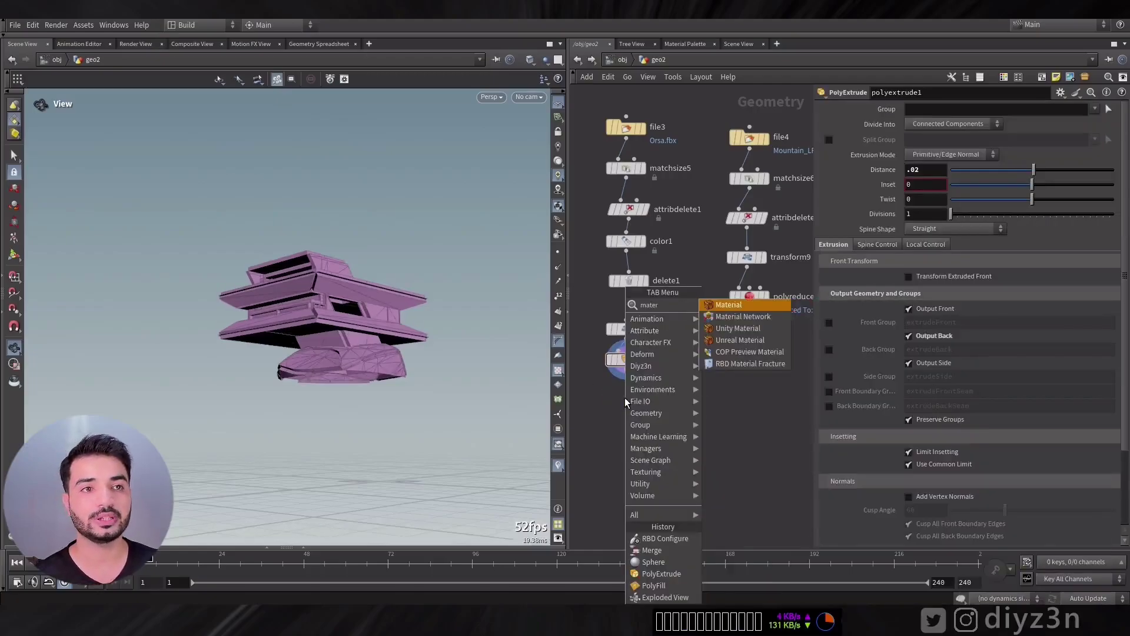
click(751, 363)
click(628, 399)
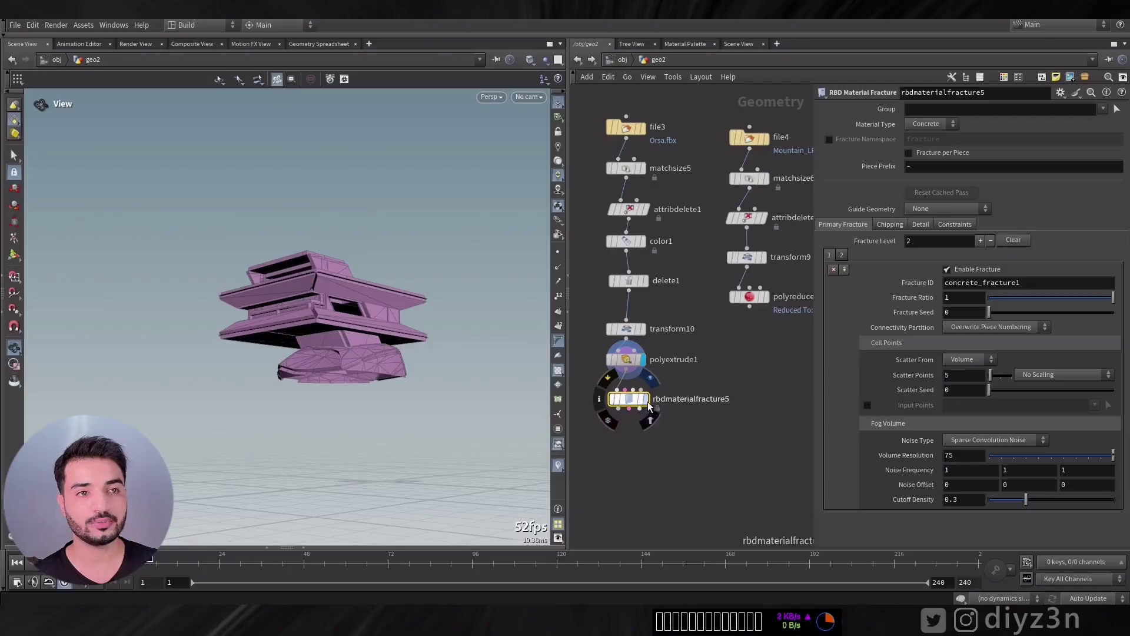
Add rbdpack13 below the material fracture node.
key(Tab)
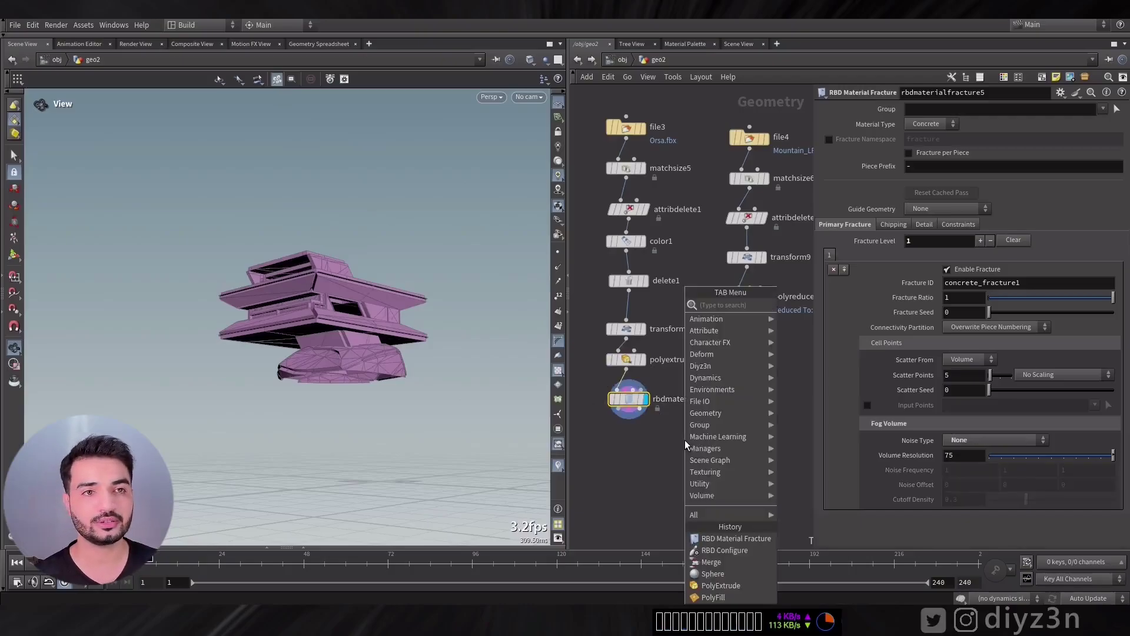
text(pack)
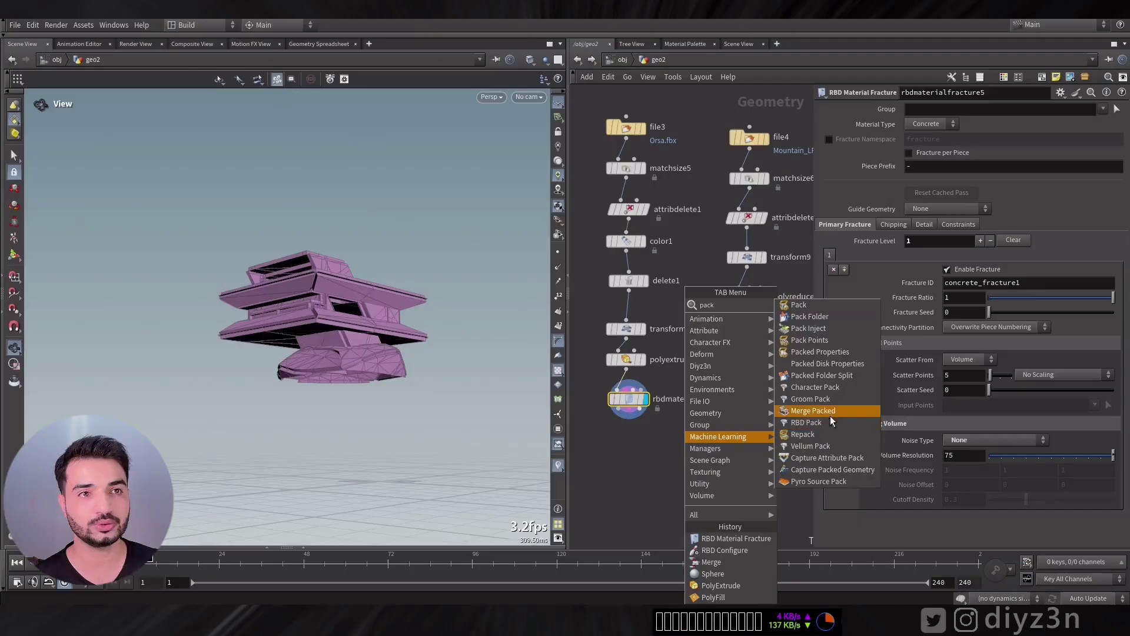
click(806, 422)
click(627, 434)
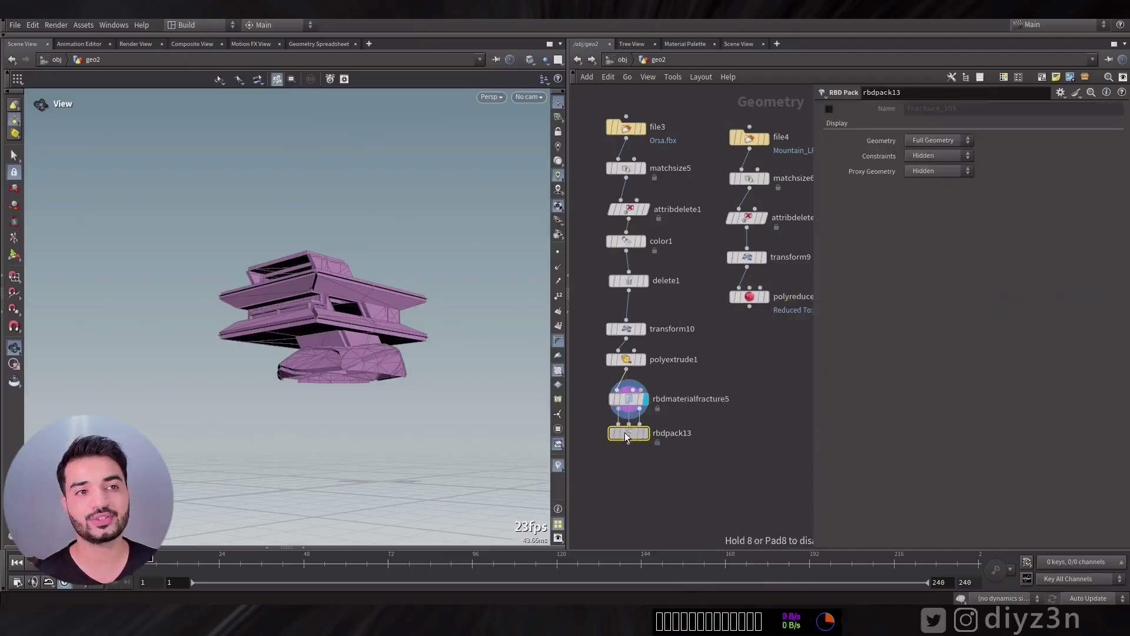
alt+drag(629, 433, 750, 391)
key(Delete)
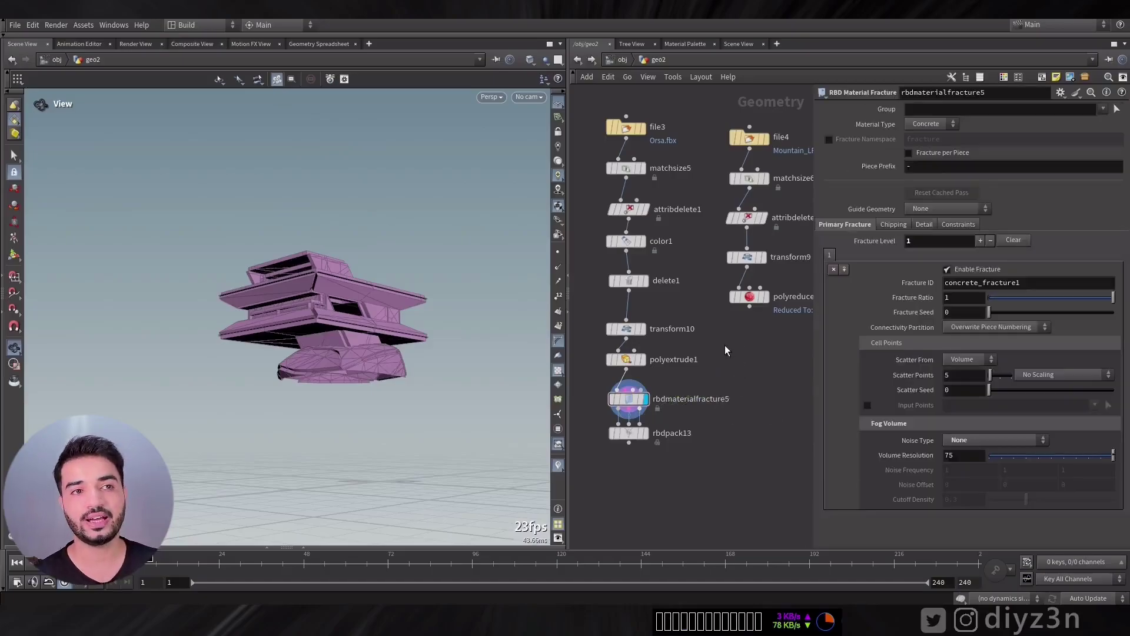
Add an RBD Configure with Active 0 under polyreduce1, followed by a duplicated RBD Pack.
key(Tab)
text(rbd)
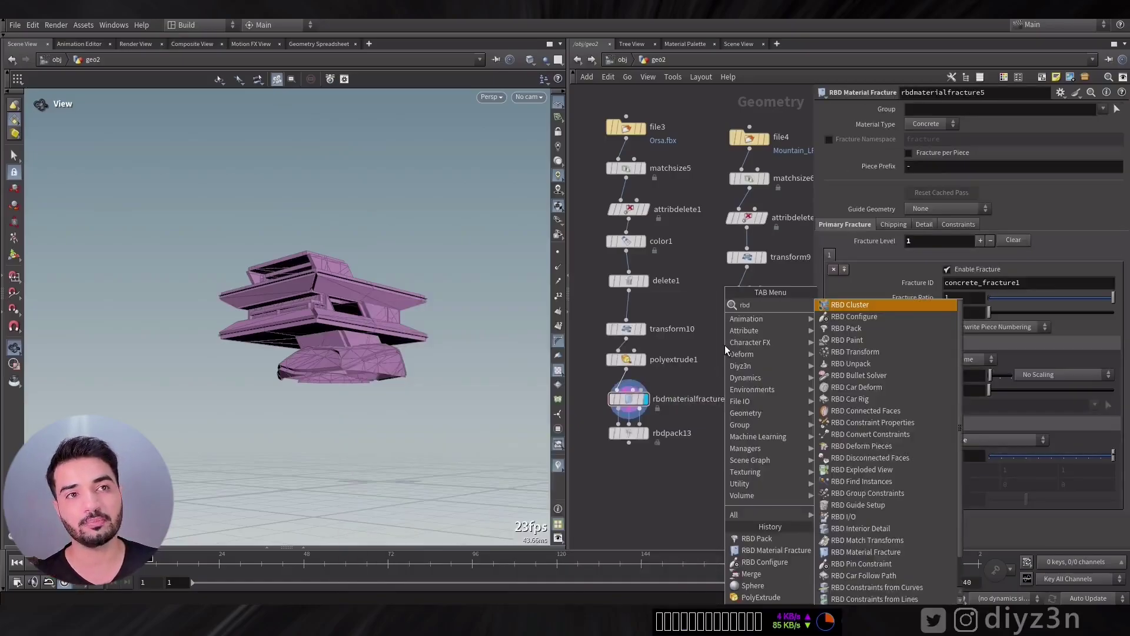
text( conf)
click(862, 305)
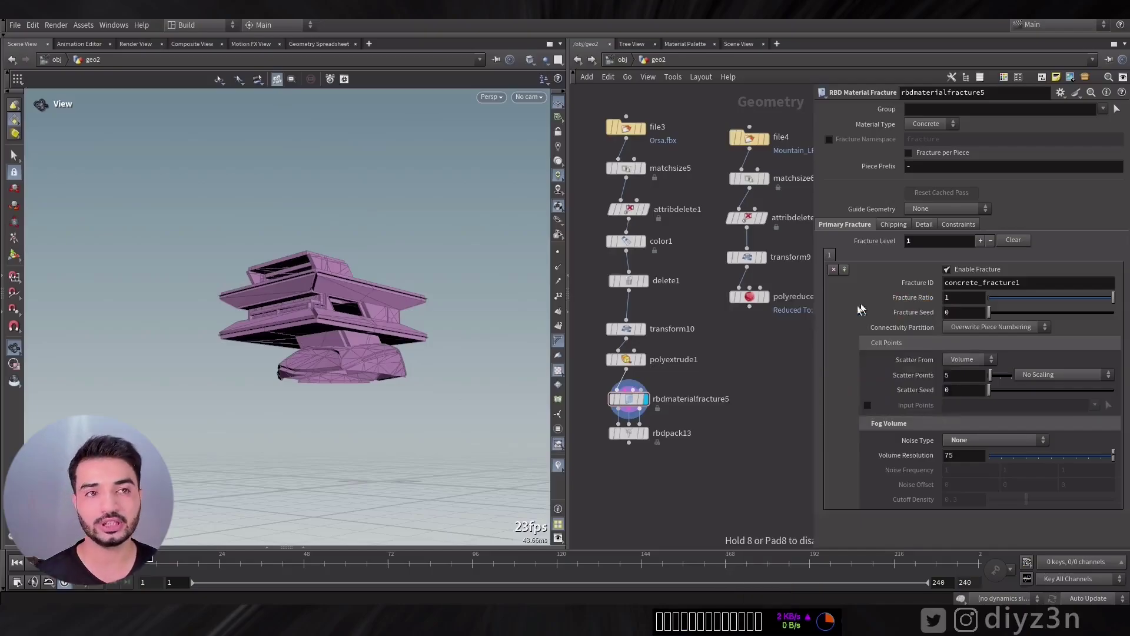
click(750, 334)
click(989, 182)
alt+drag(637, 434, 740, 348)
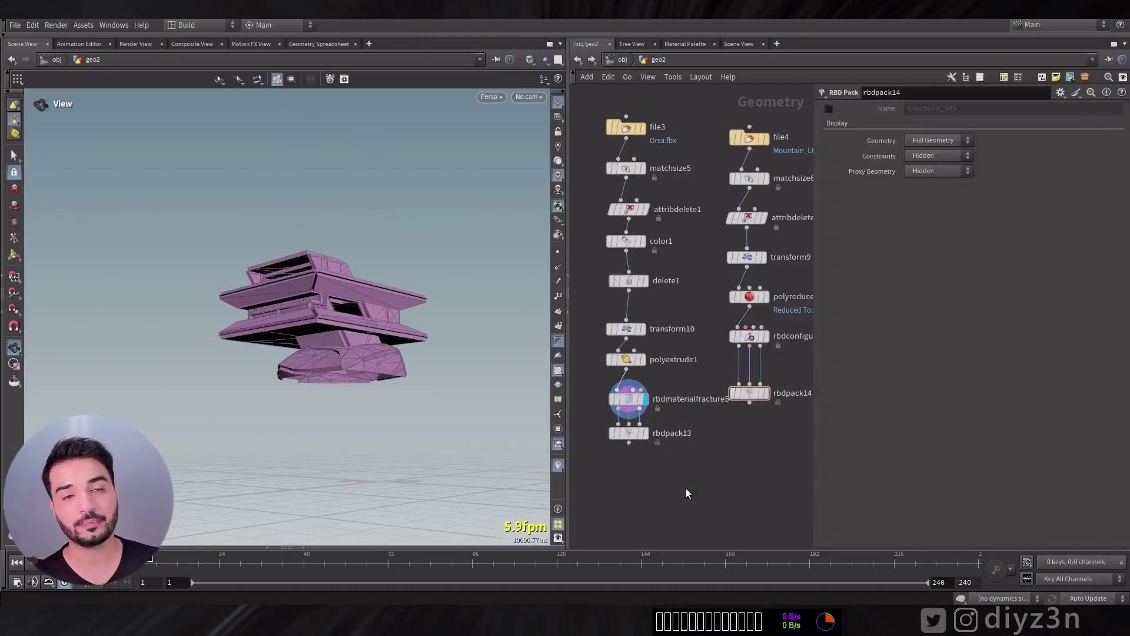
key(Tab)
key(Escape)
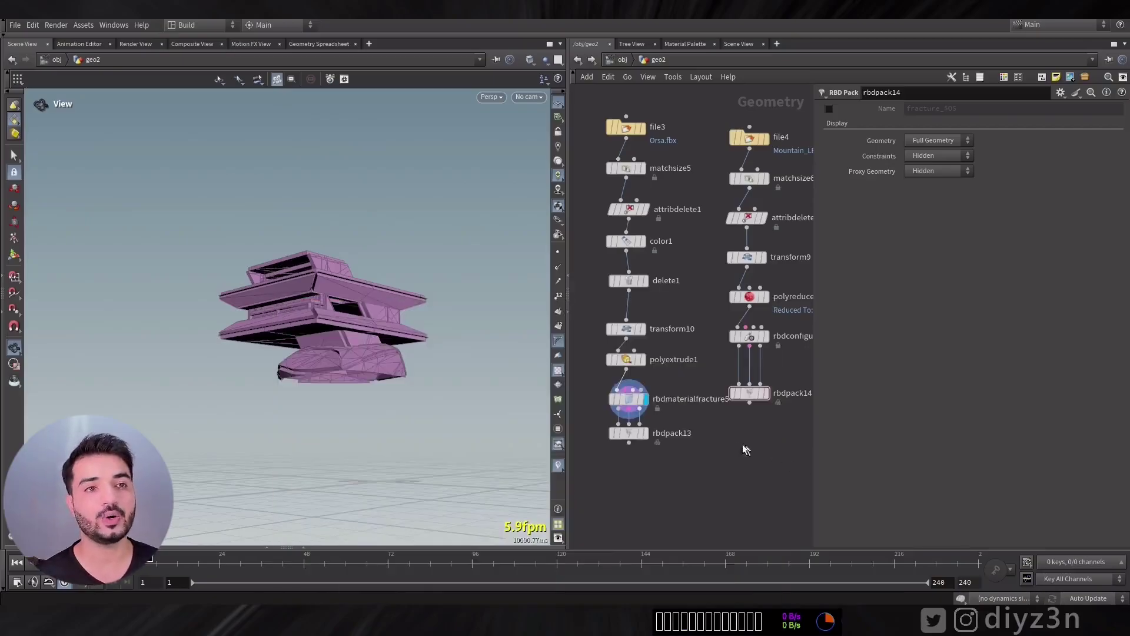
key(Tab)
Place a Destructionx node (destructionx11) below the pack nodes and wire rbdpack13 into it.
mouse_move(743, 381)
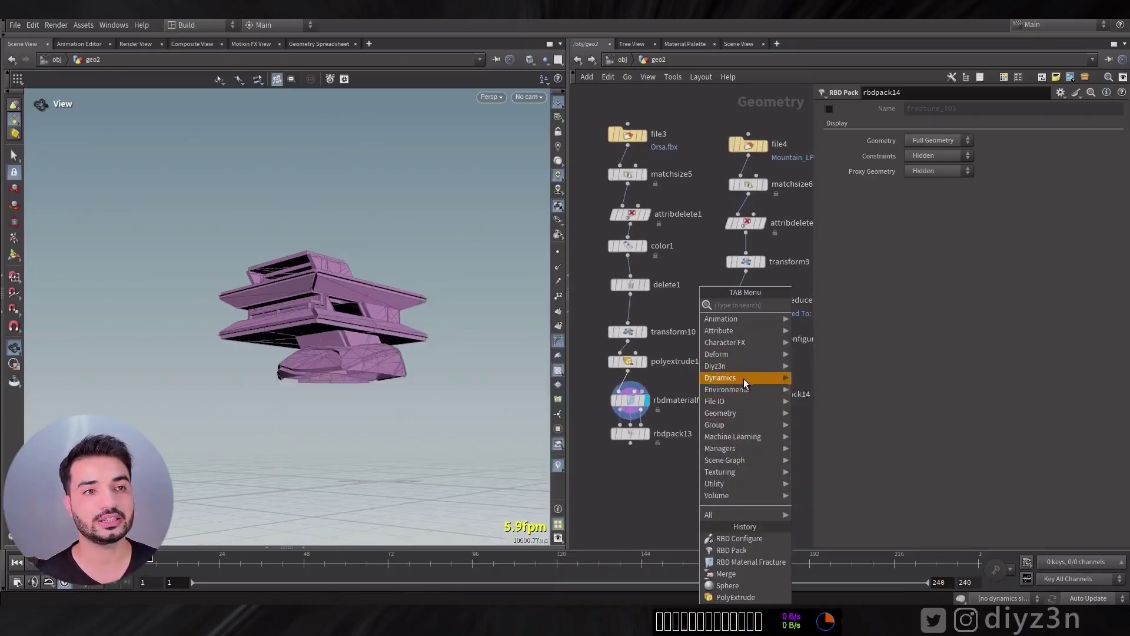
click(808, 365)
click(671, 479)
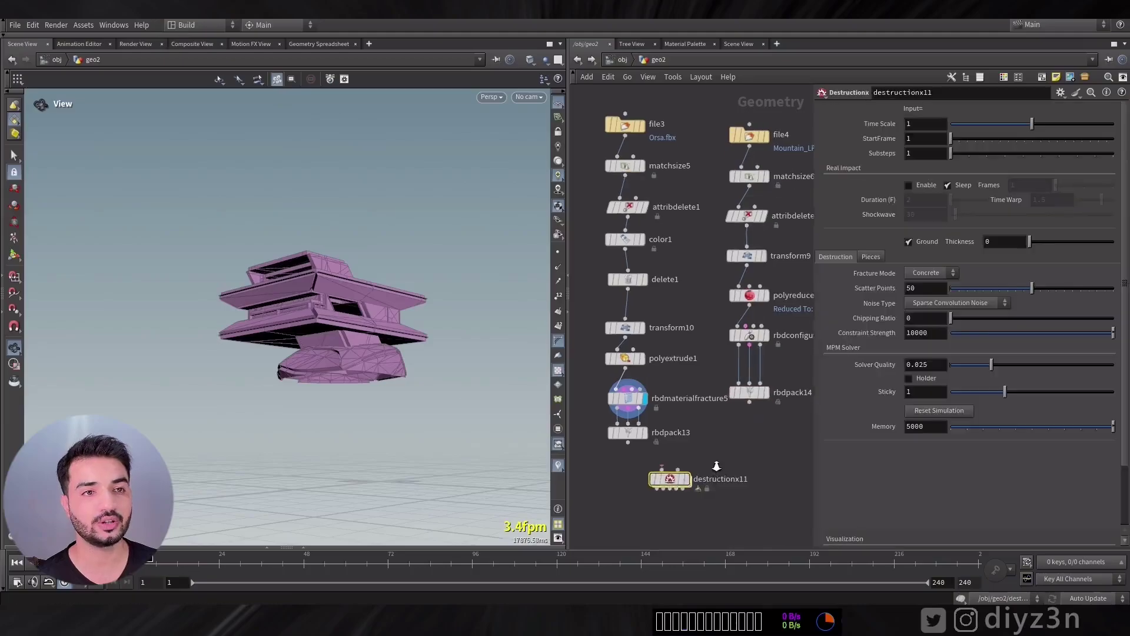
scroll(715, 465, up, 2)
drag(650, 470, 610, 438)
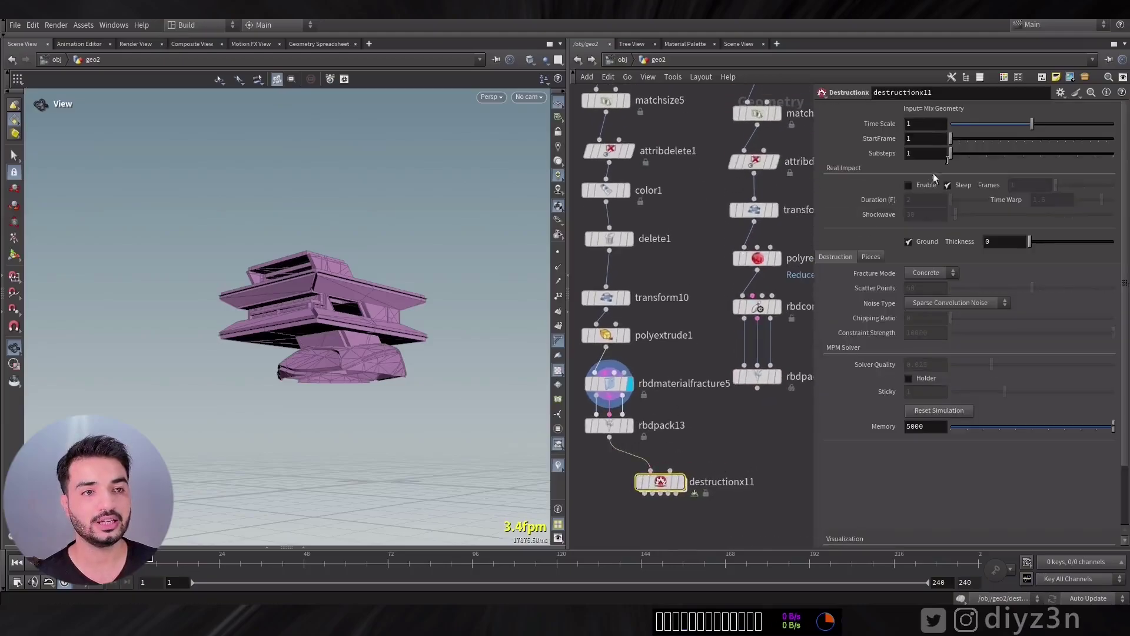
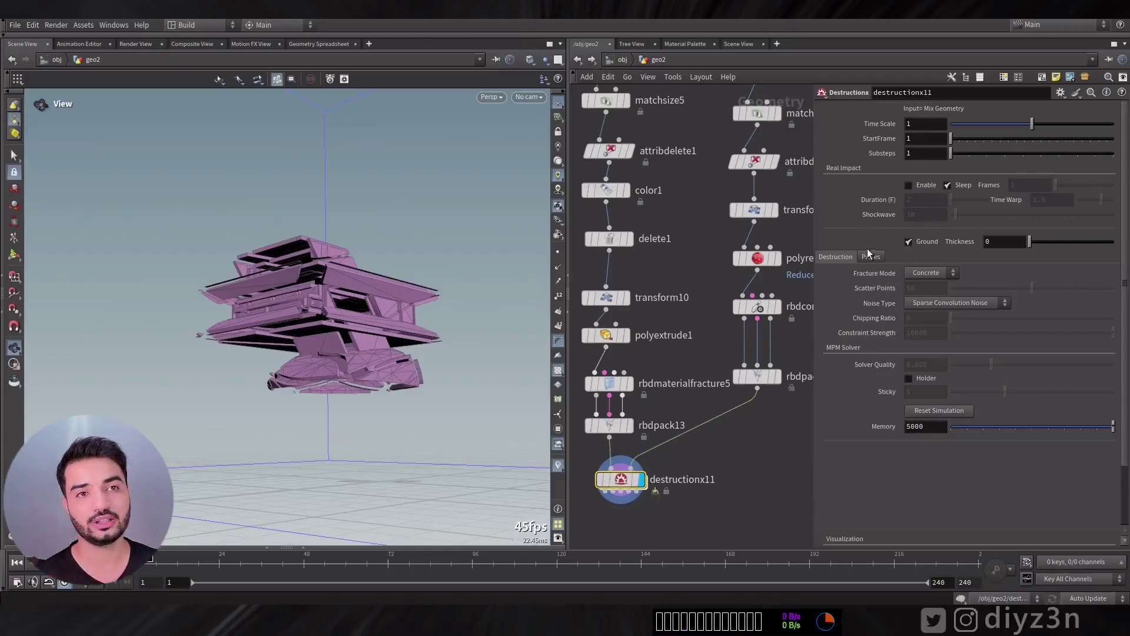
Reset destructionx11, check rbdconfigure8, then recook the simulation from frame one so the building shatters.
scroll(945, 461, down, 3)
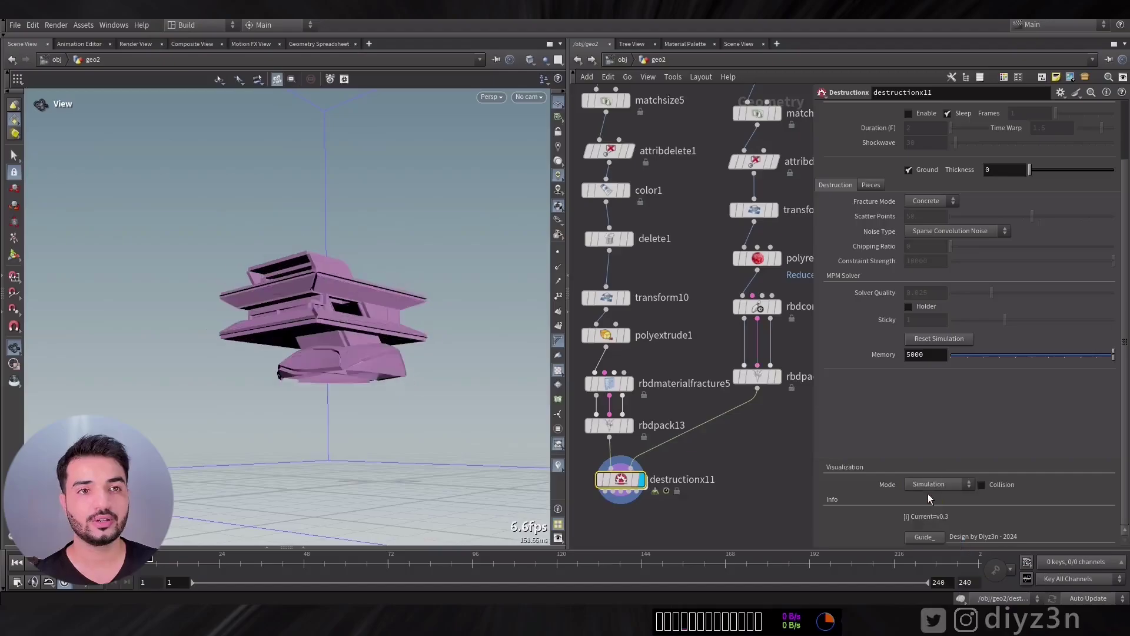
click(946, 343)
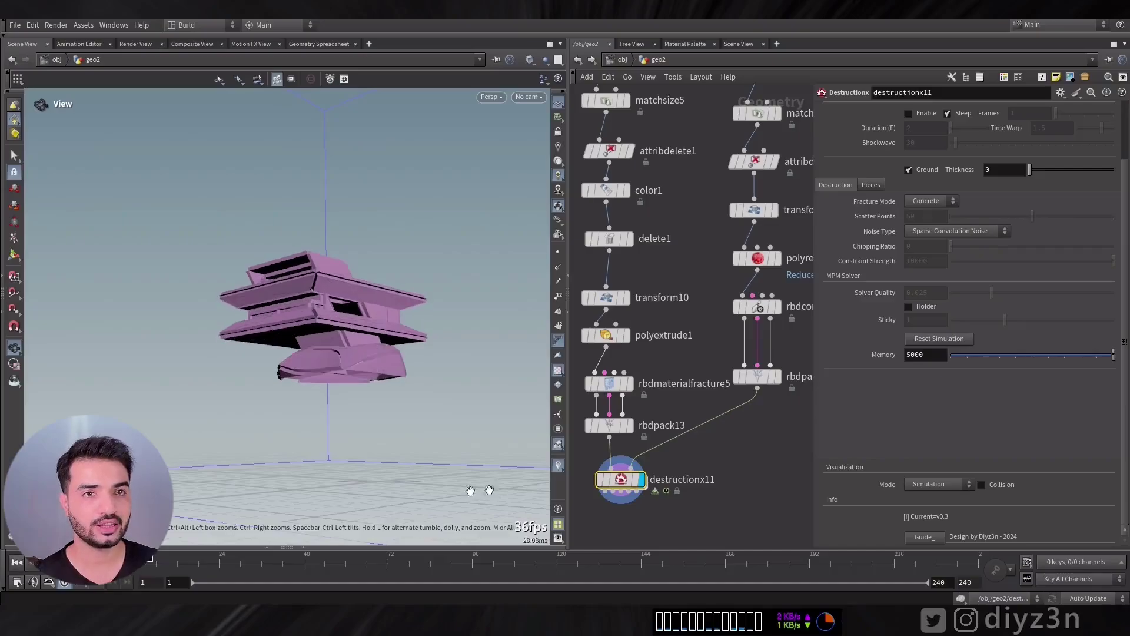
scroll(1122, 209, up, 3)
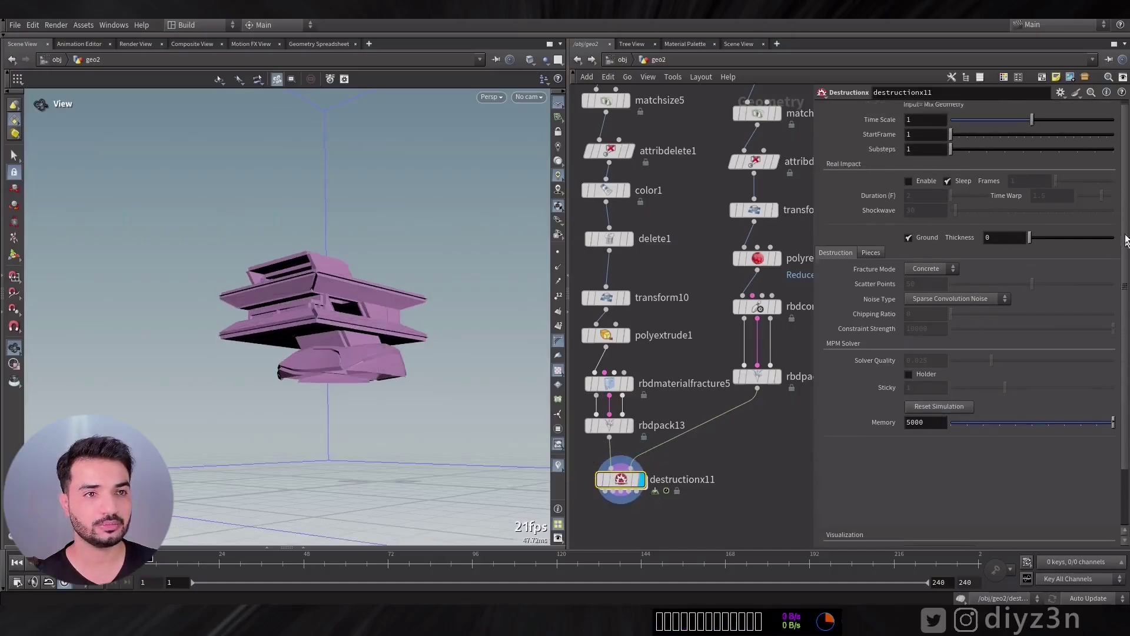
click(759, 307)
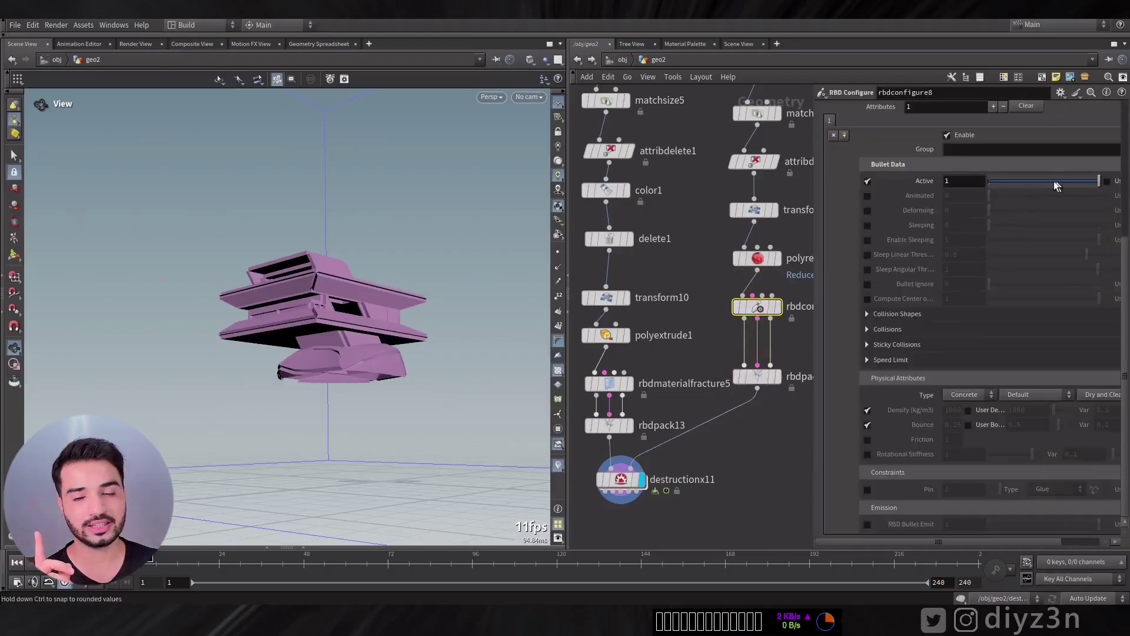
click(621, 479)
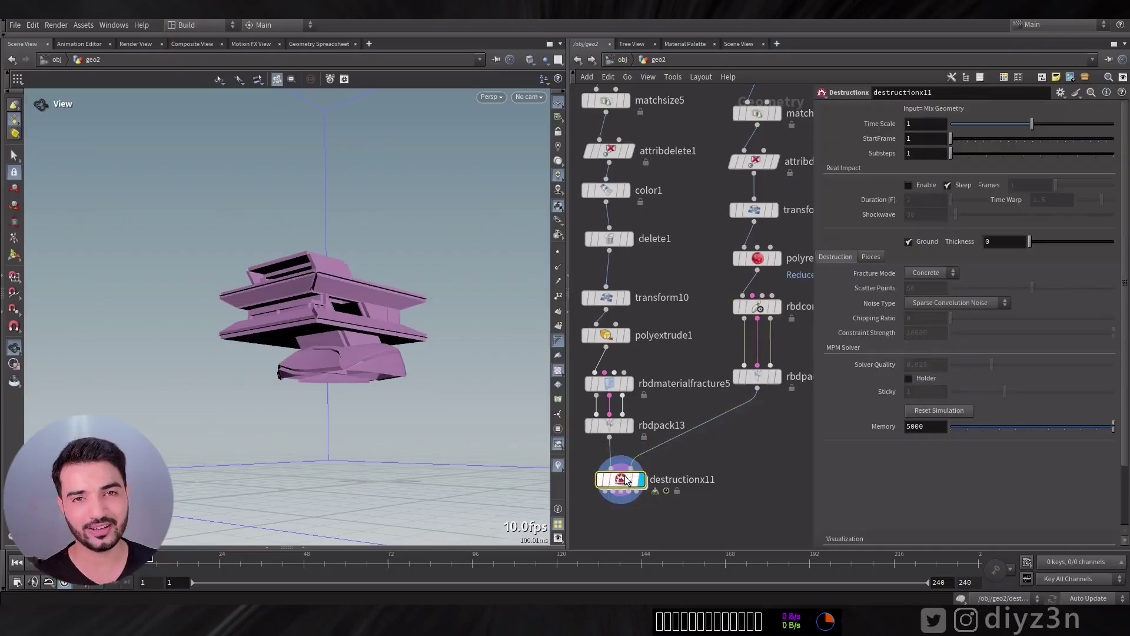
click(940, 411)
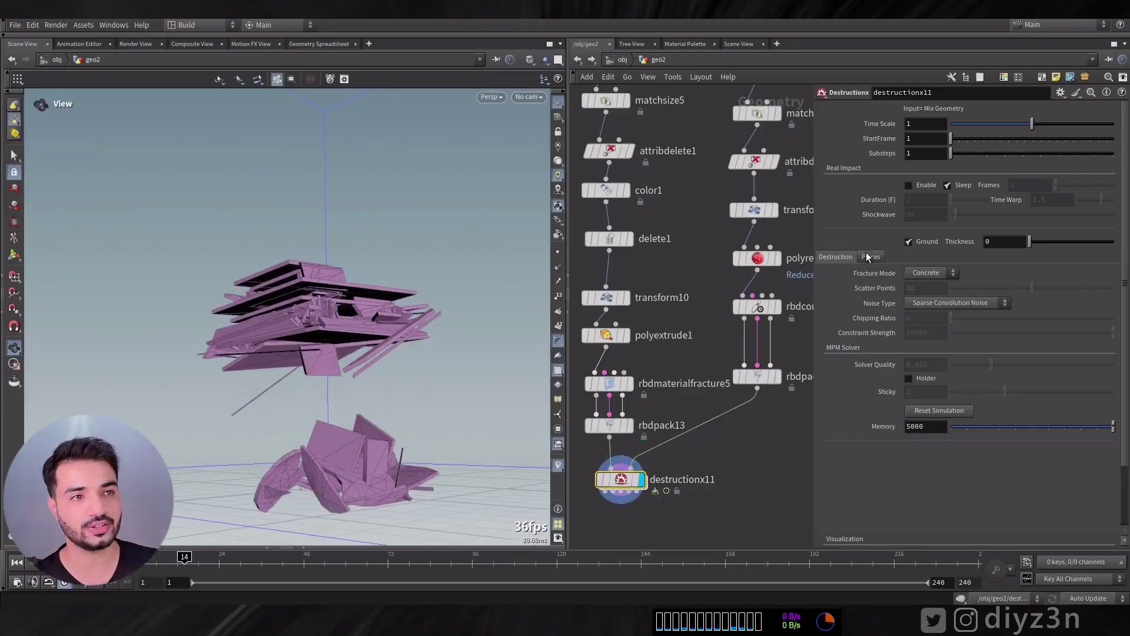
Enable Collision visualization and play the building shattering onto the mountain terrain.
scroll(1092, 286, down, 3)
click(995, 485)
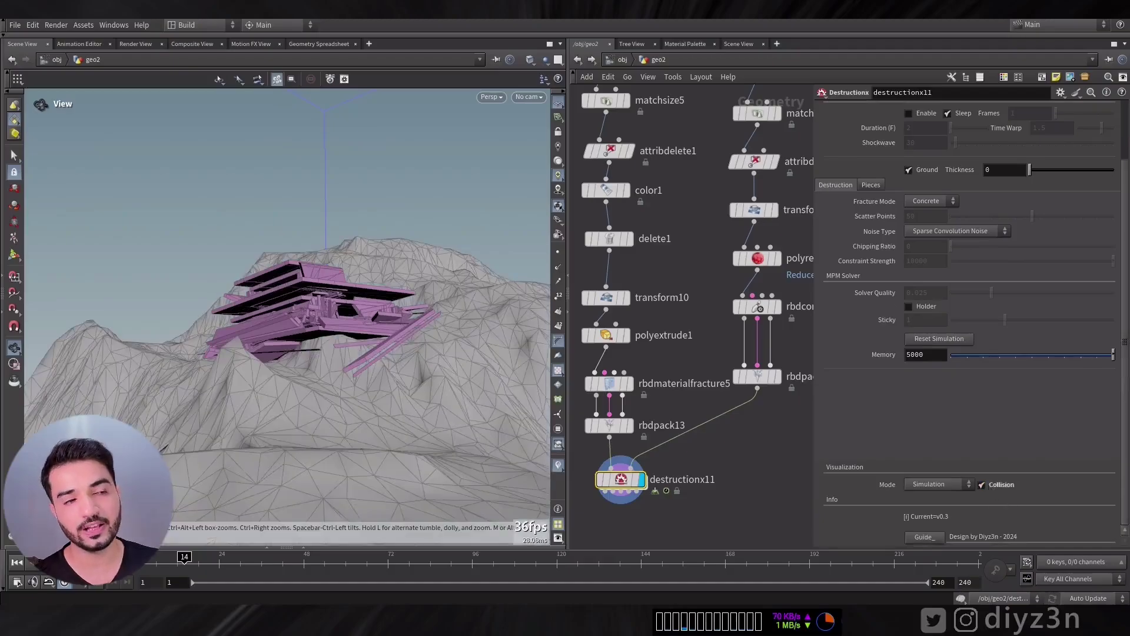
key(Up)
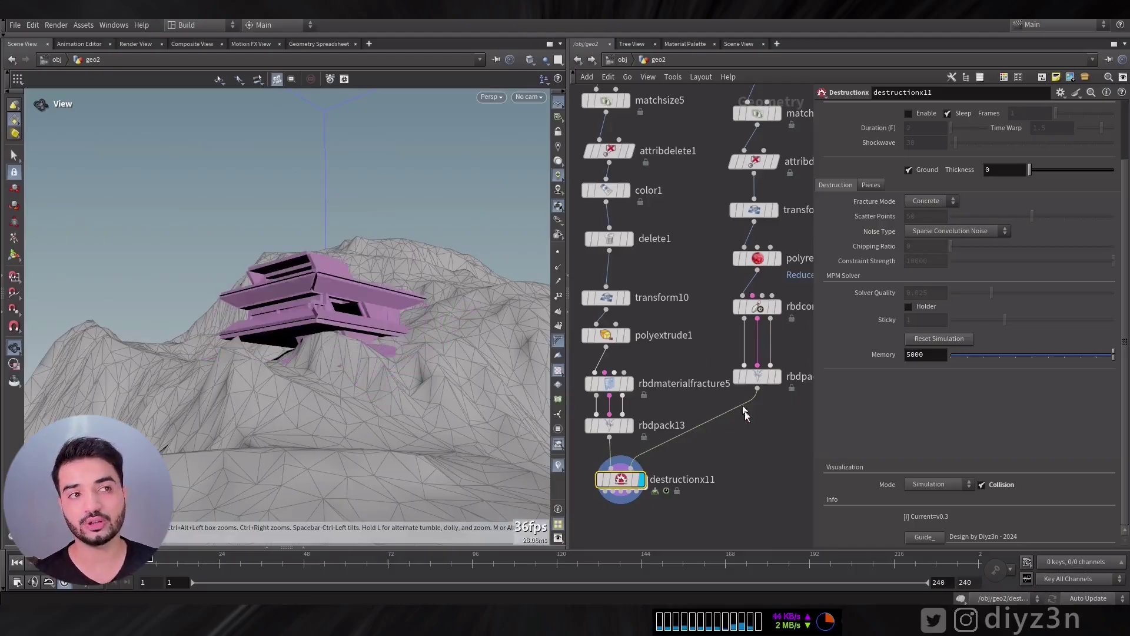
Turn on sphere1's template flag so the impactor shows as a wireframe reference.
middle_drag(743, 406, 520, 386)
click(732, 237)
mouse_move(367, 253)
mouse_down()
mouse_move(376, 305)
mouse_move(370, 257)
mouse_up()
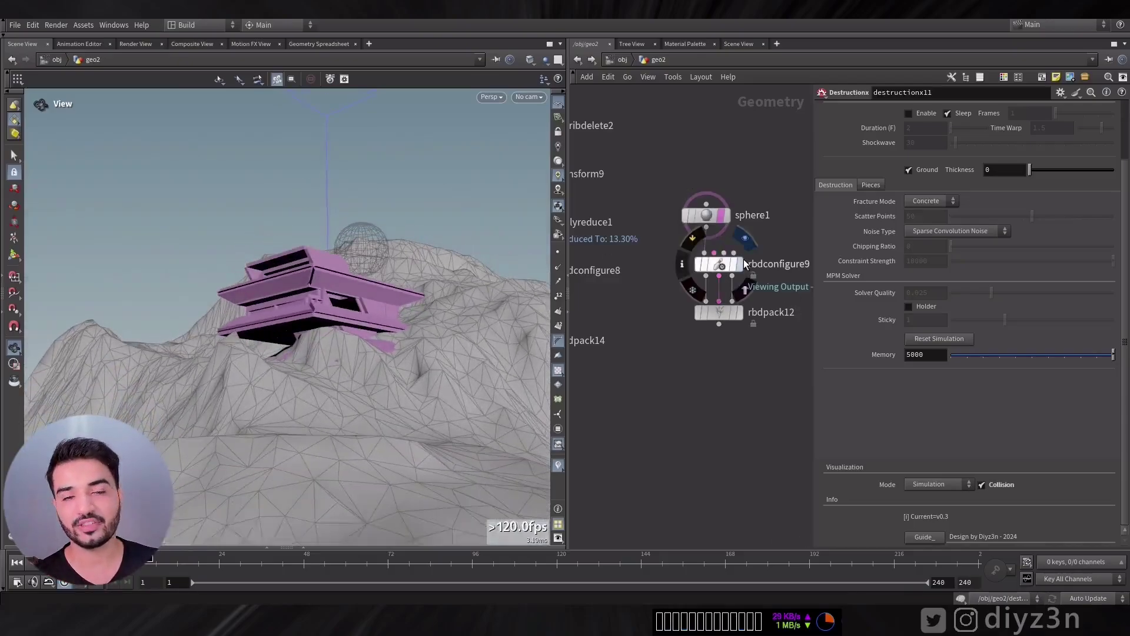
Display the rbdconfigure9 sphere and then its packed output from rbdpack12.
click(740, 264)
click(719, 265)
scroll(1128, 353, up, 5)
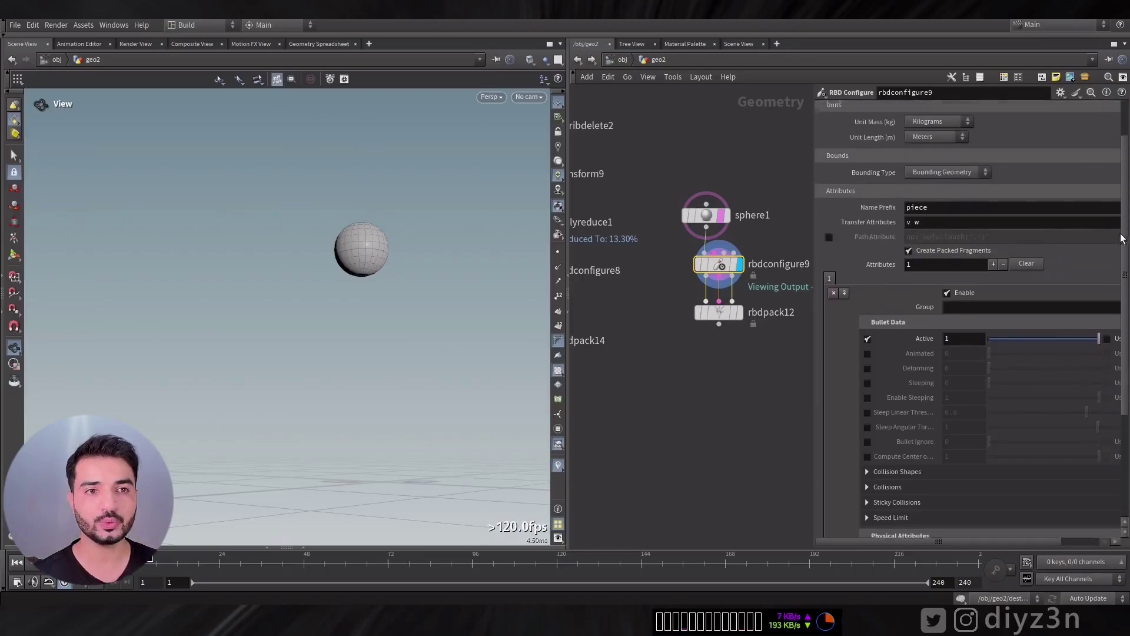
scroll(1128, 345, down, 5)
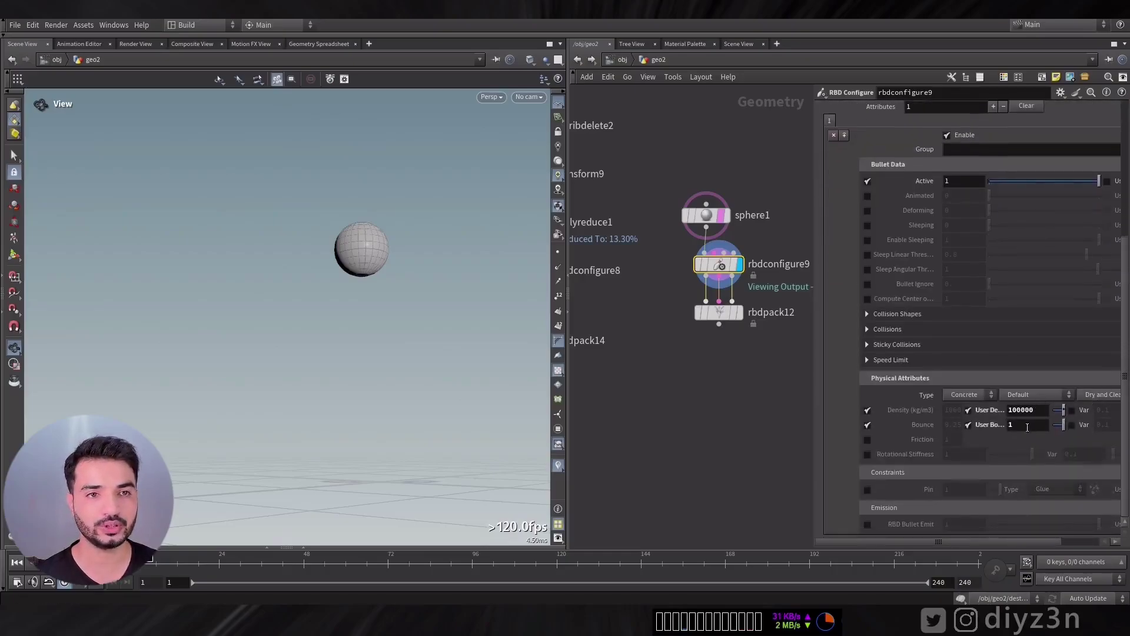
click(739, 312)
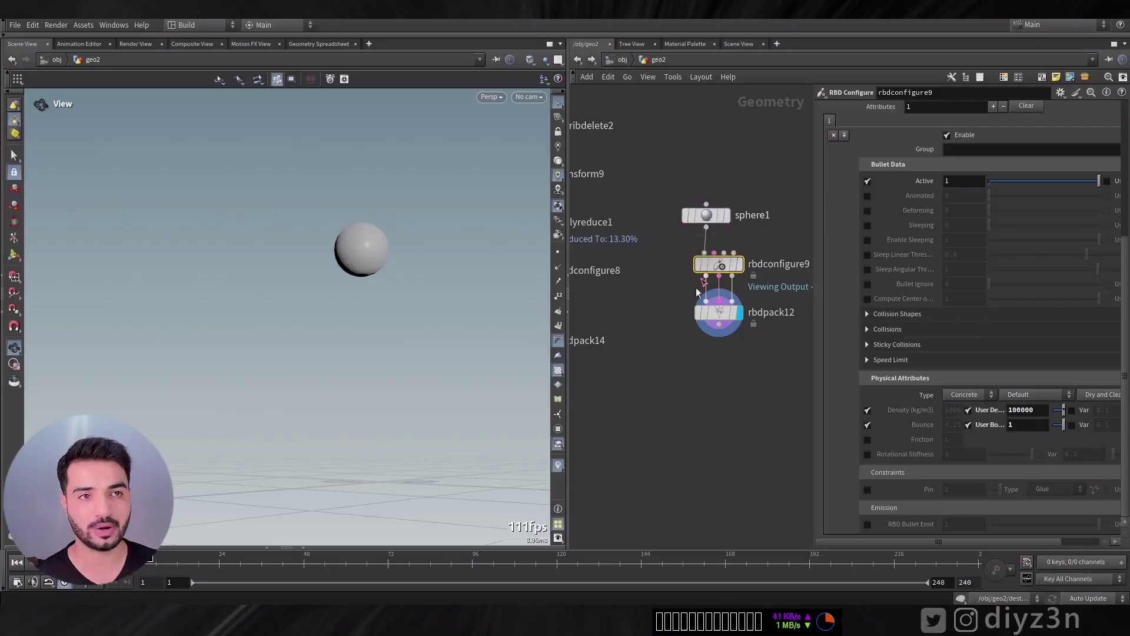
middle_drag(652, 371, 751, 367)
Add merge5 below rbdpack14 and wire rbdpack12 into it.
key(Tab)
text(mer)
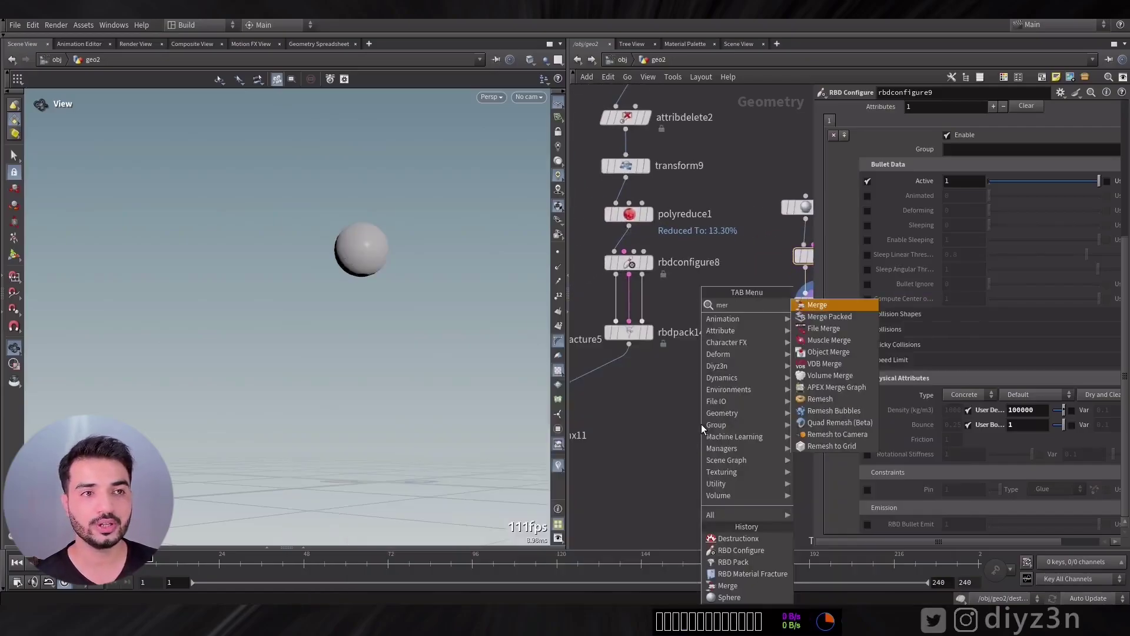
key(Return)
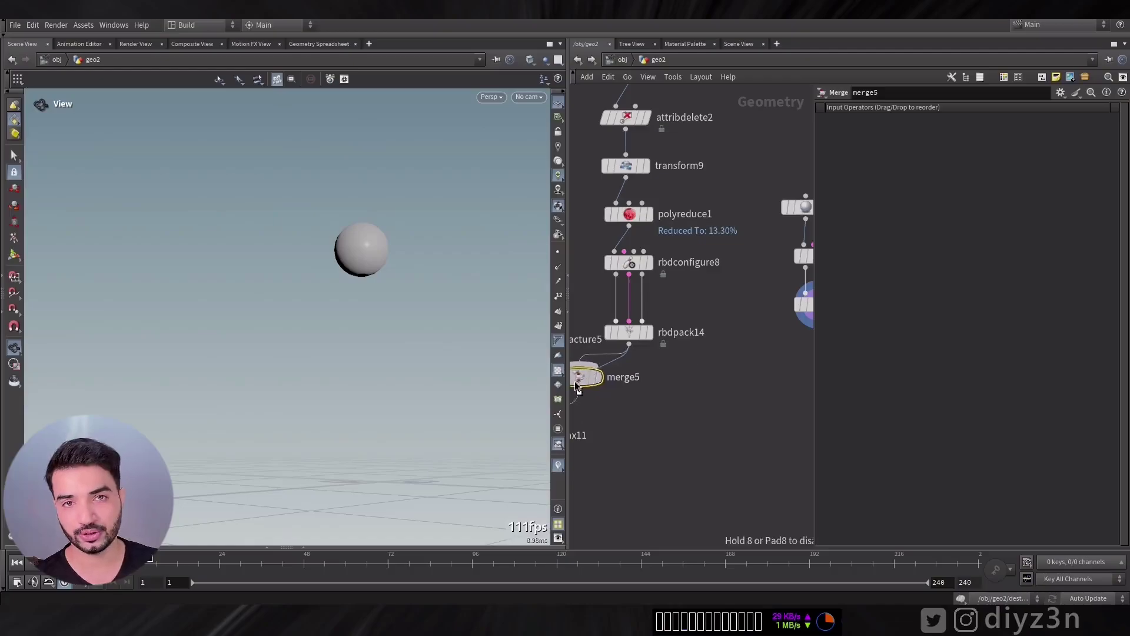
click(583, 387)
drag(581, 386, 691, 400)
click(715, 382)
middle_drag(756, 359, 684, 330)
click(760, 288)
middle_drag(596, 425, 796, 404)
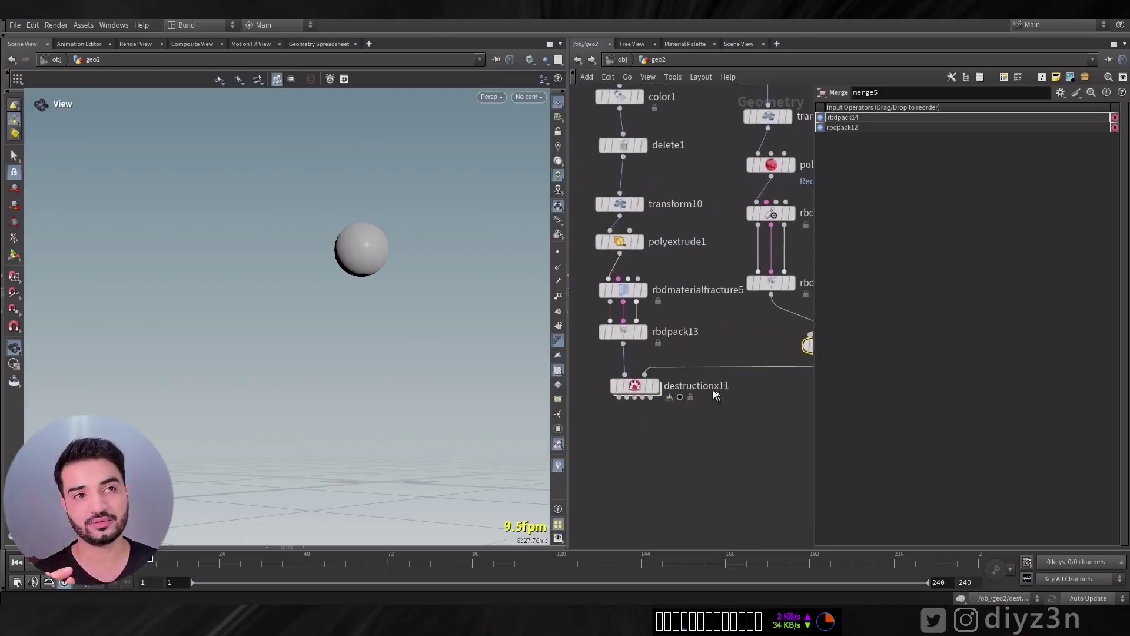
Display destructionx11 and enable Real Impact with Frames 200 and Time Scale .25.
click(648, 388)
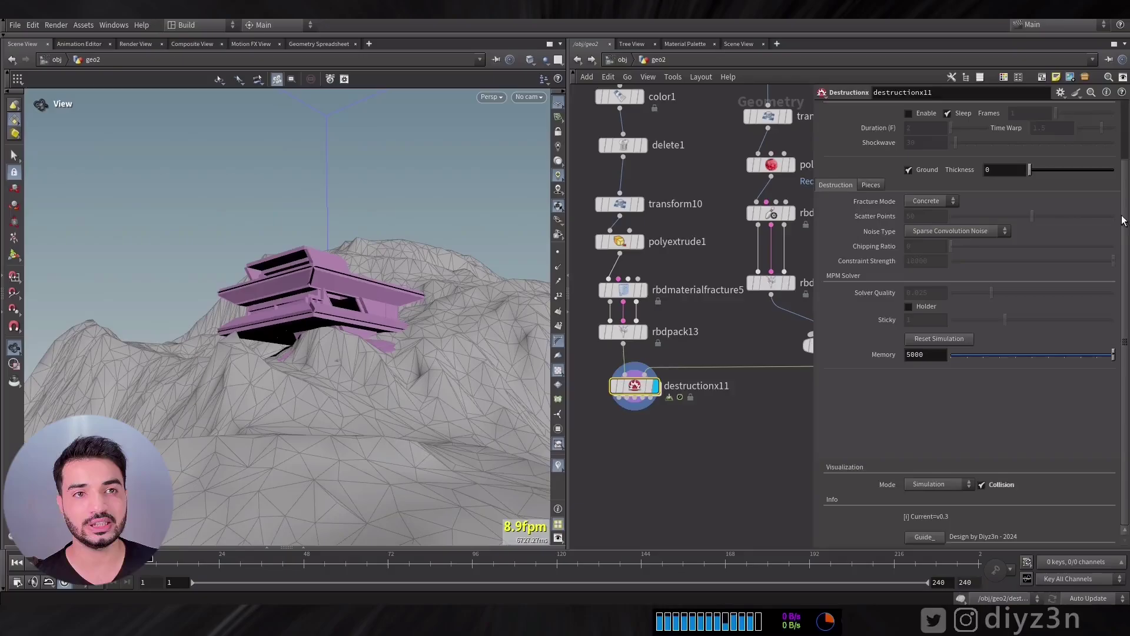
scroll(1018, 186, up, 3)
click(916, 185)
click(1026, 186)
text(200)
key(Return)
click(937, 125)
text(.25)
key(Return)
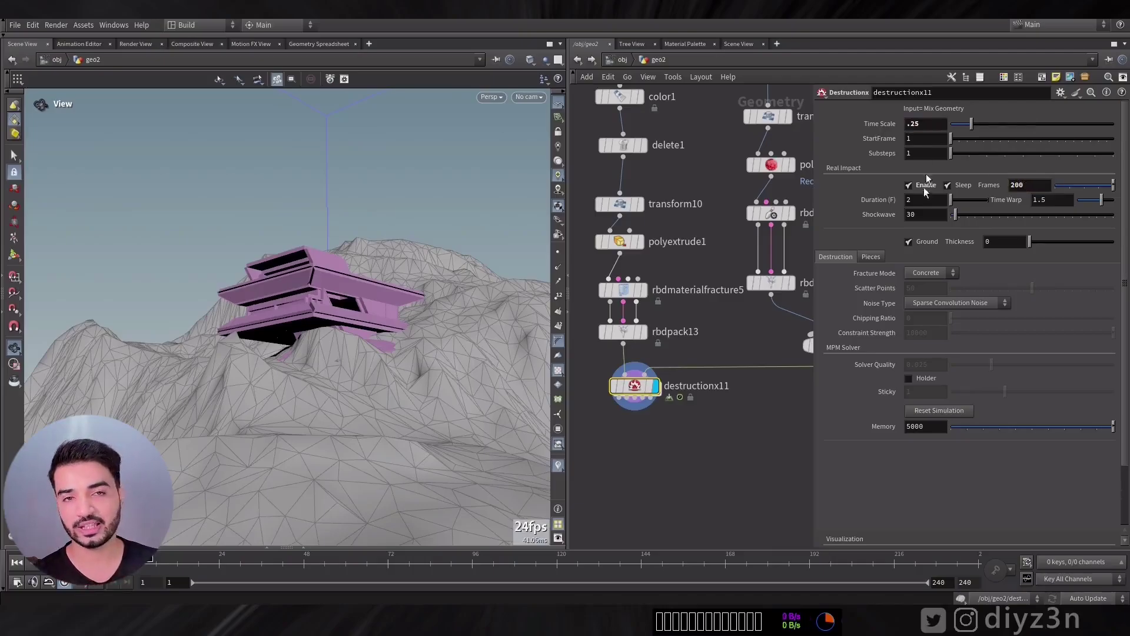
Reset and replay the simulation, viewing the terrain, building and sphere.
click(933, 411)
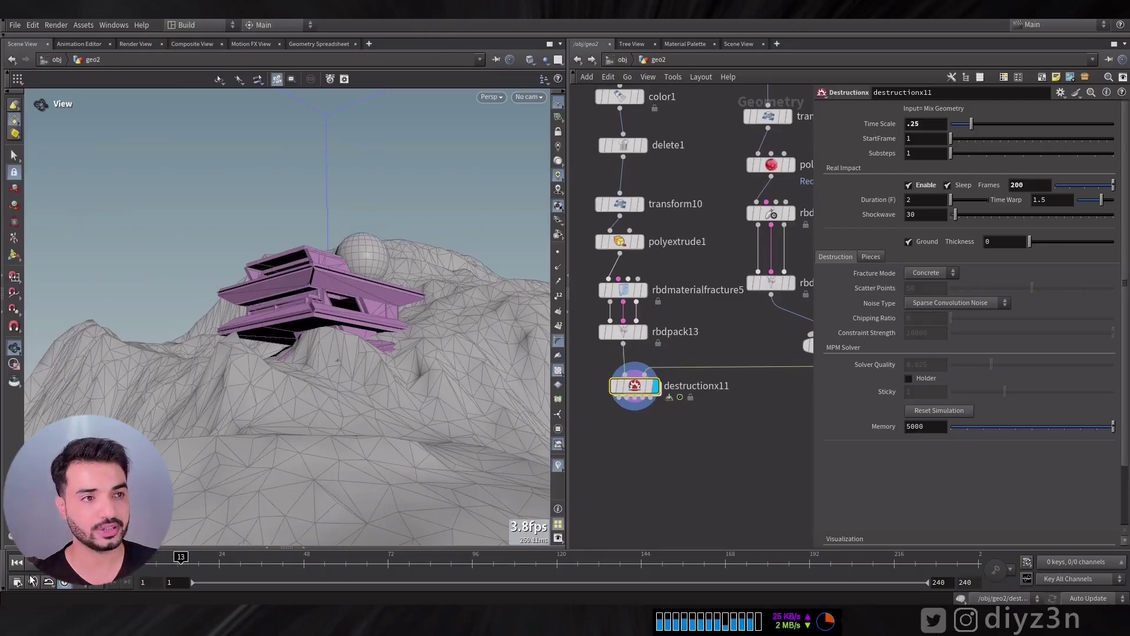
drag(425, 285, 420, 340)
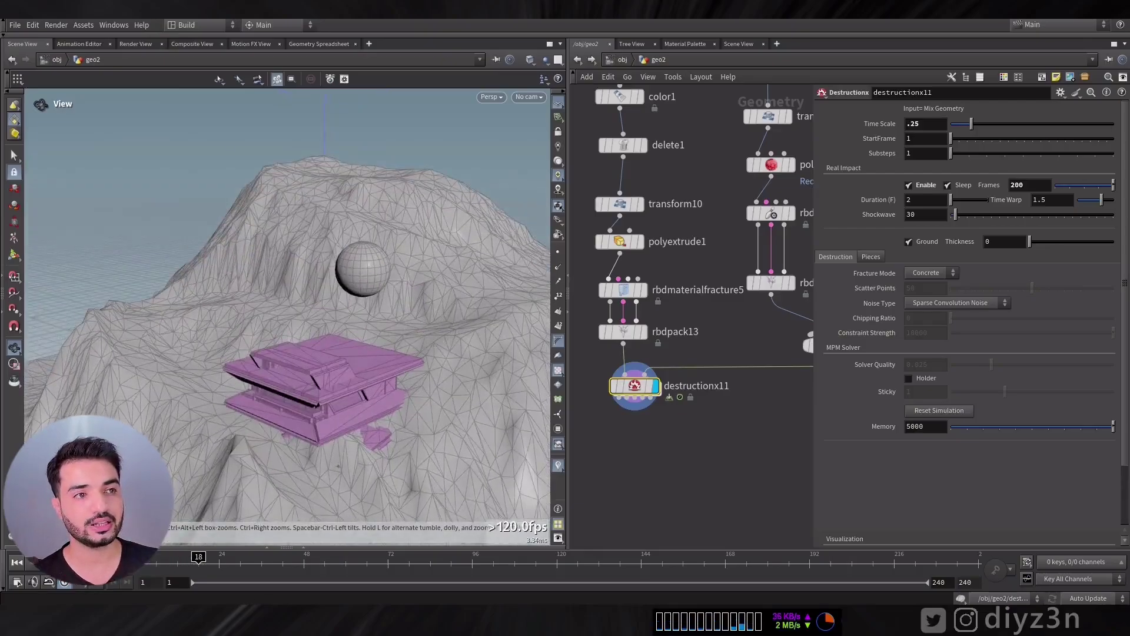
click(16, 562)
click(65, 562)
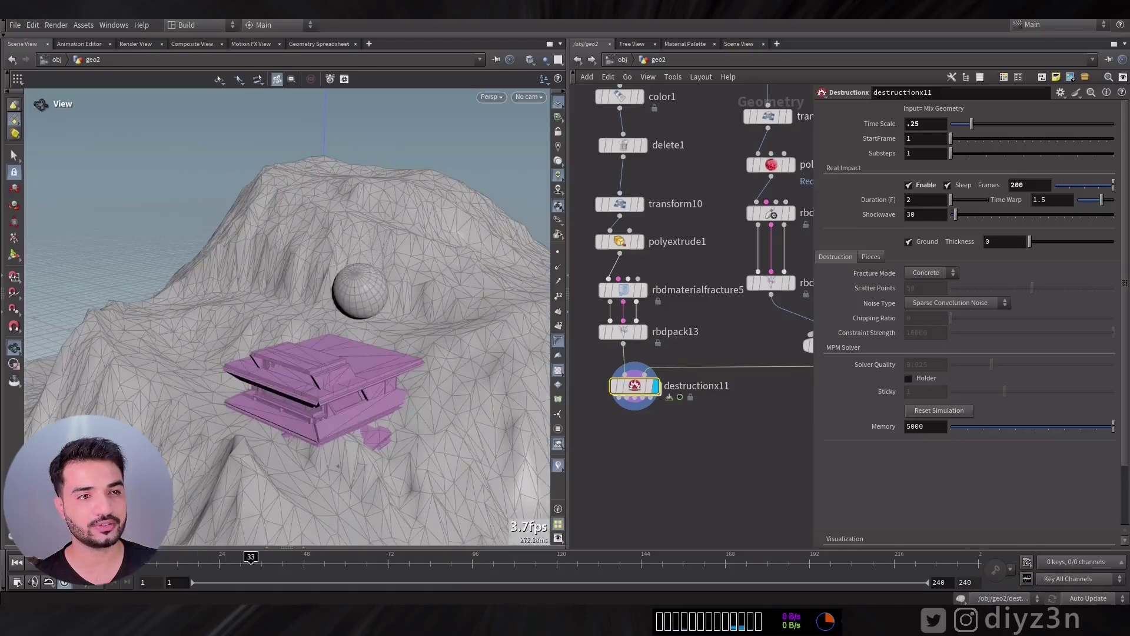
click(17, 563)
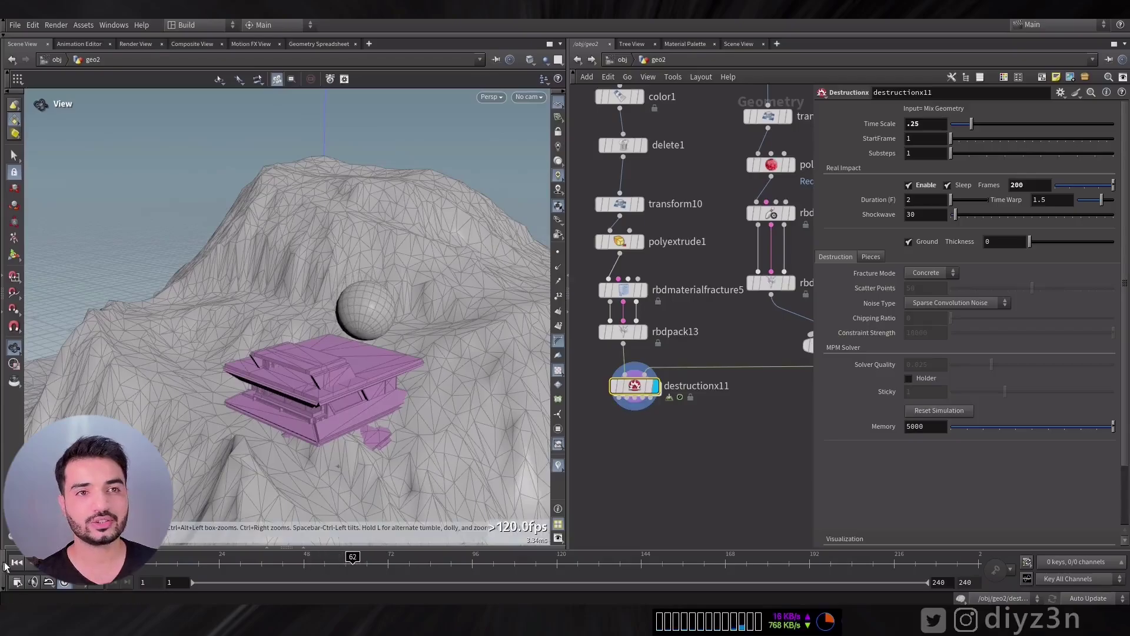
drag(360, 350, 362, 305)
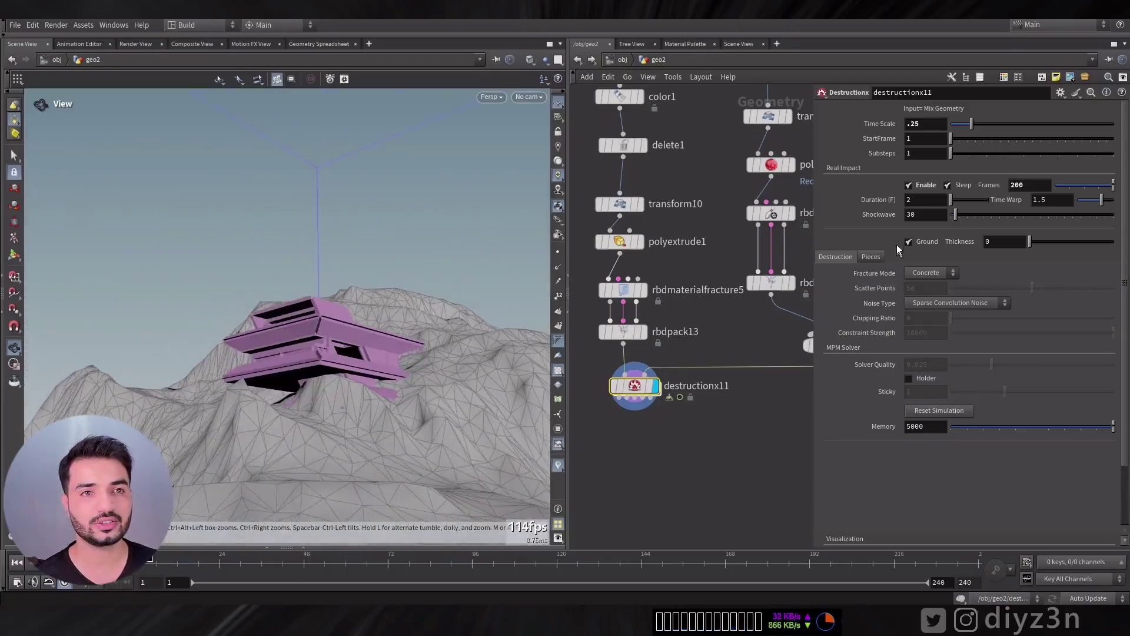
Change the sleep Frames value from 200 to 60.
double_click(1026, 186)
text(60)
key(Return)
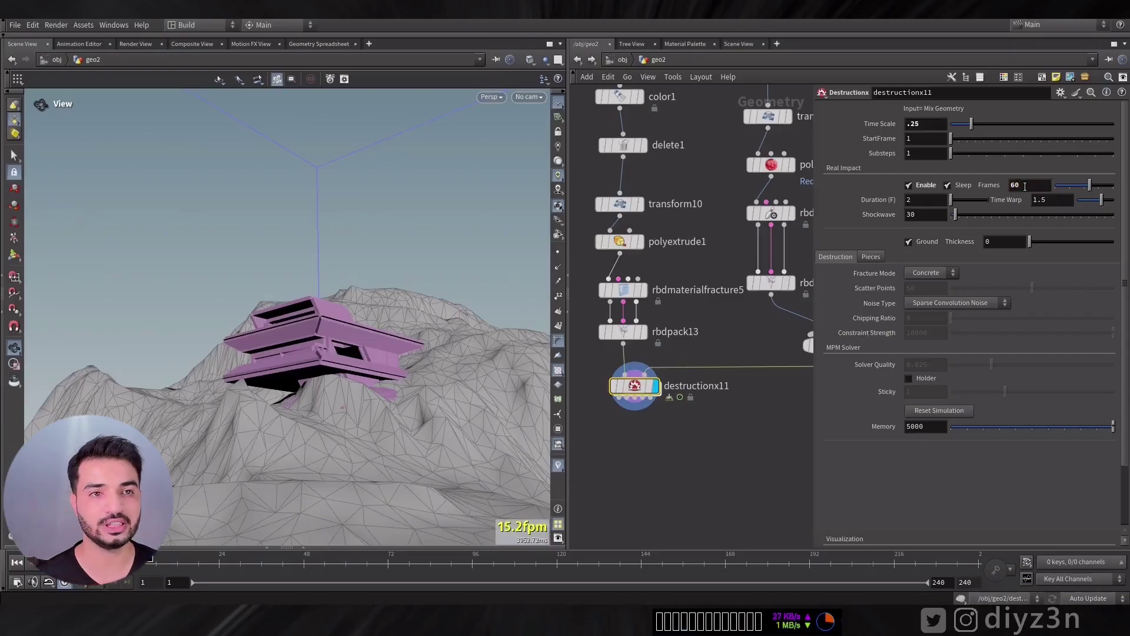
Reset the simulation and wire rbdpack12 directly into destructionx11 beside merge5.
click(938, 411)
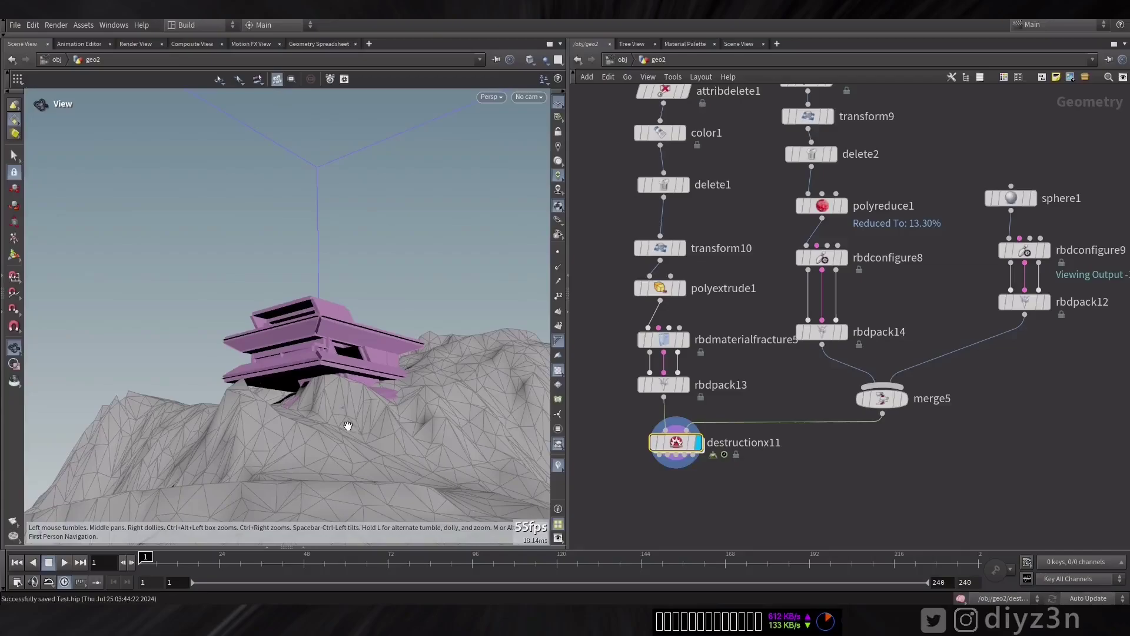
drag(882, 399, 784, 454)
drag(716, 408, 1025, 315)
Delete rbdpack14 and rbdconfigure8, and place merge5 directly above destructionx11.
click(825, 337)
key(Delete)
click(826, 260)
key(Delete)
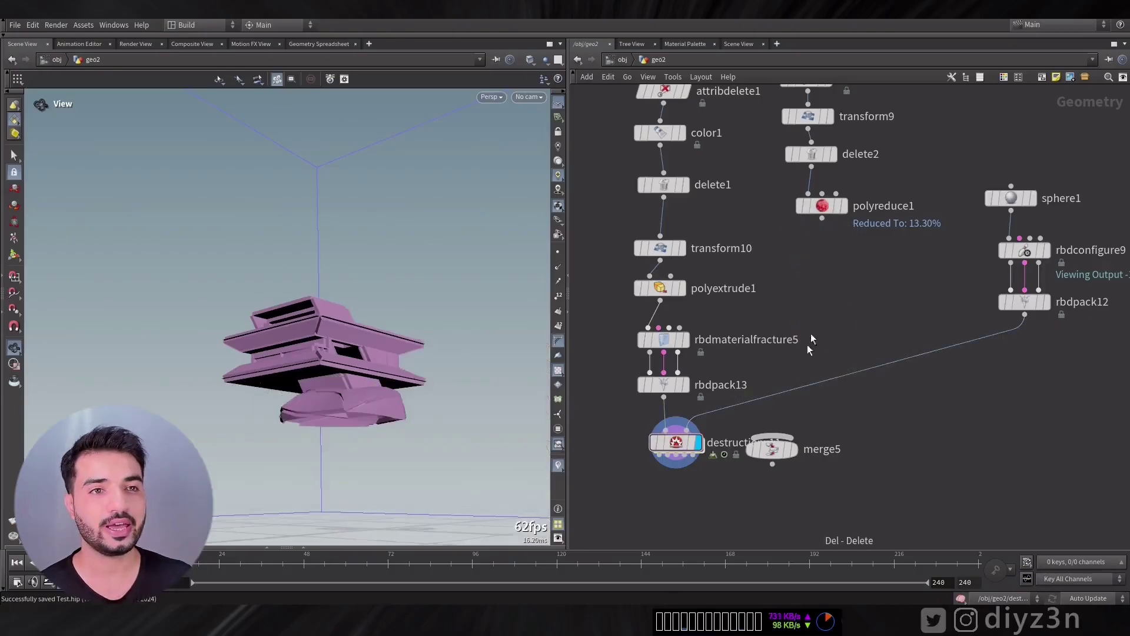
drag(678, 443, 681, 518)
drag(783, 448, 675, 440)
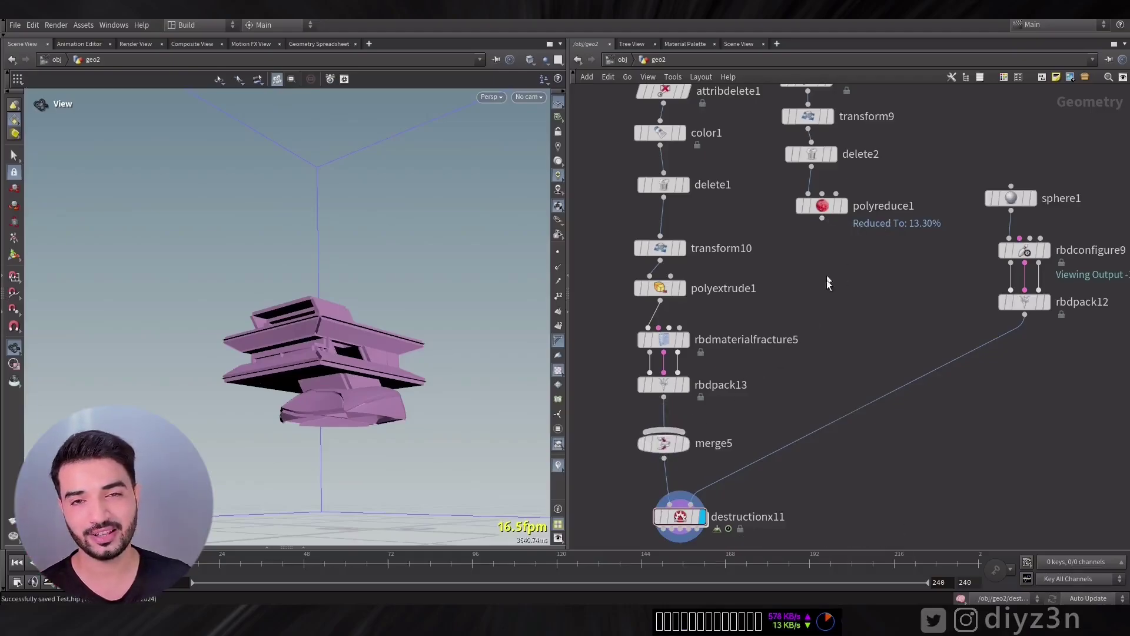
Add mpmsource2 fed by polyreduce1 and wired into merge5.
key(Tab)
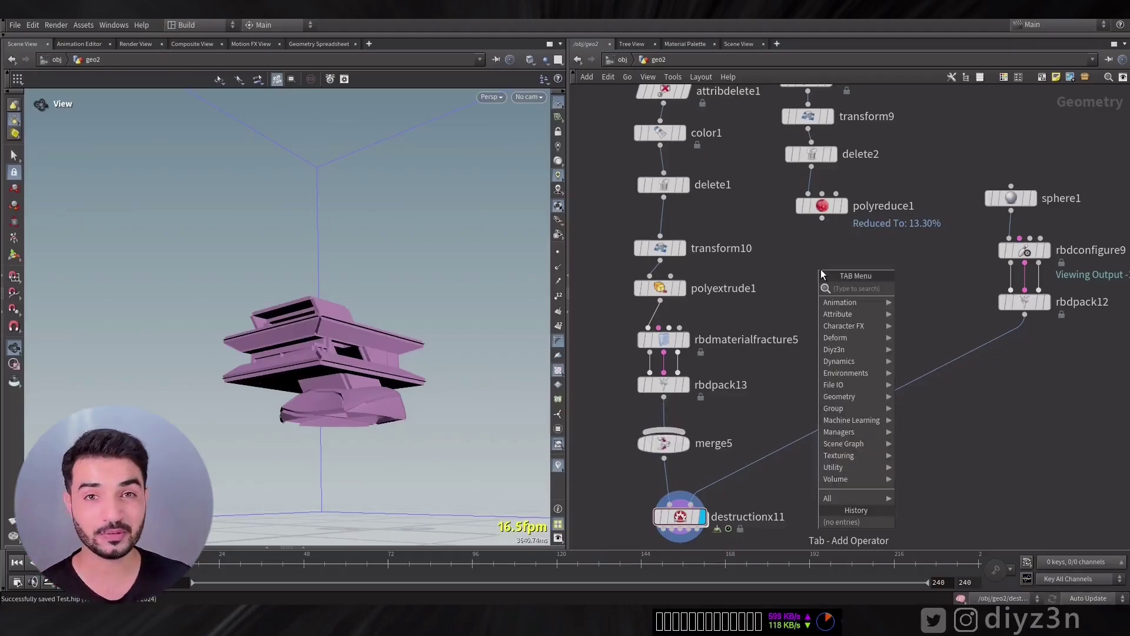
text(mpm)
click(929, 335)
click(823, 324)
drag(673, 431, 822, 219)
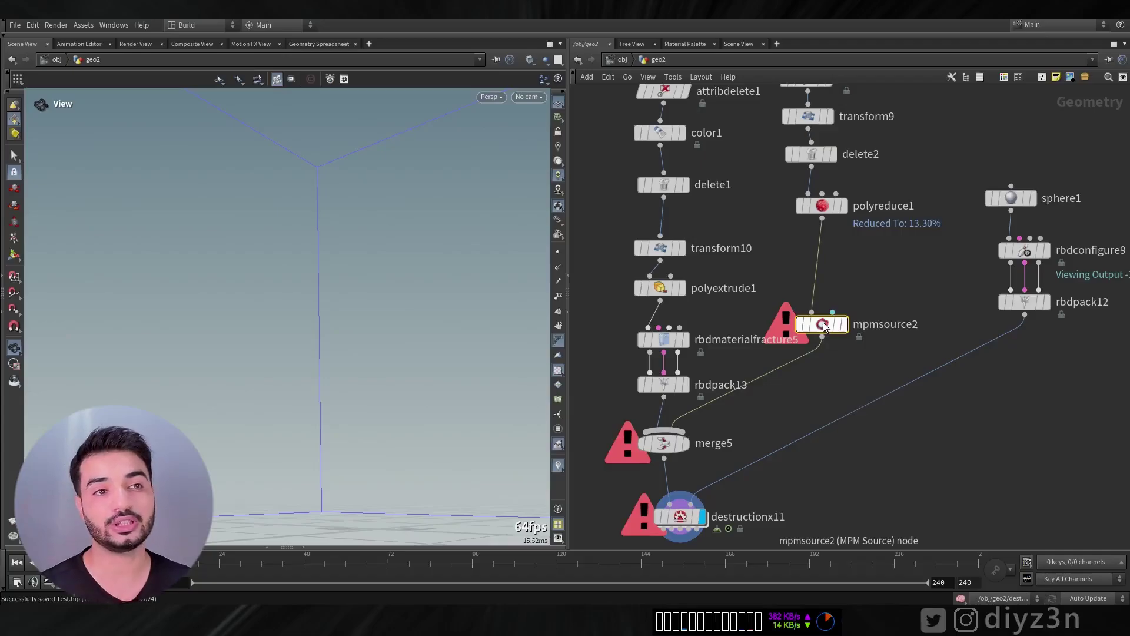
Set mpmsource2's MPM Container to destructionx11's /container_MPM.
key(p)
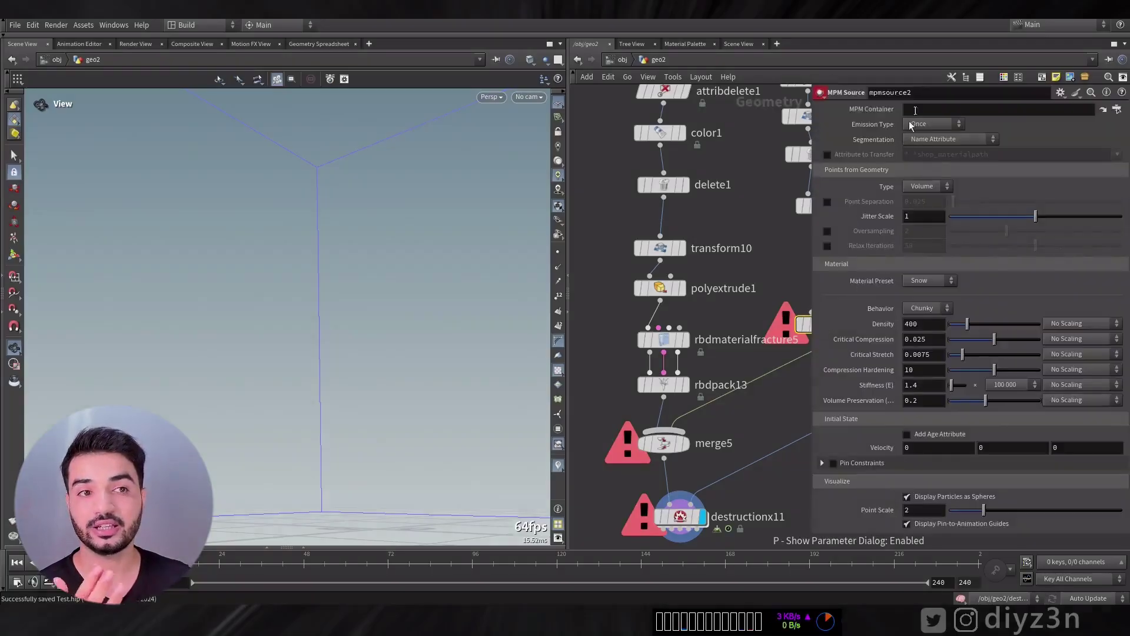
drag(680, 516, 948, 110)
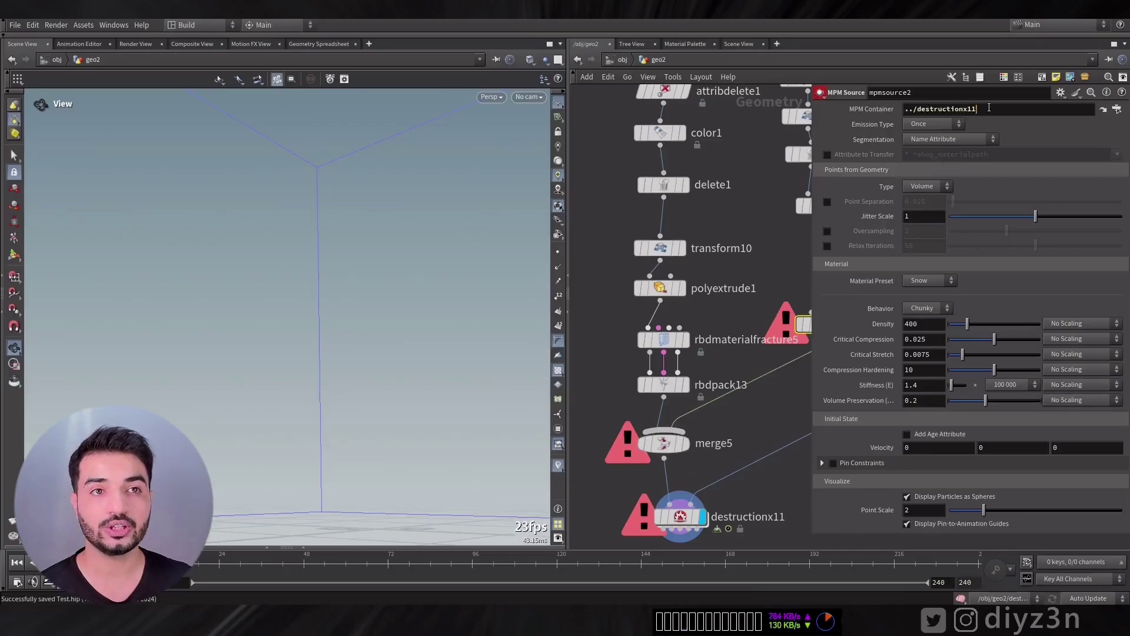
text(/co)
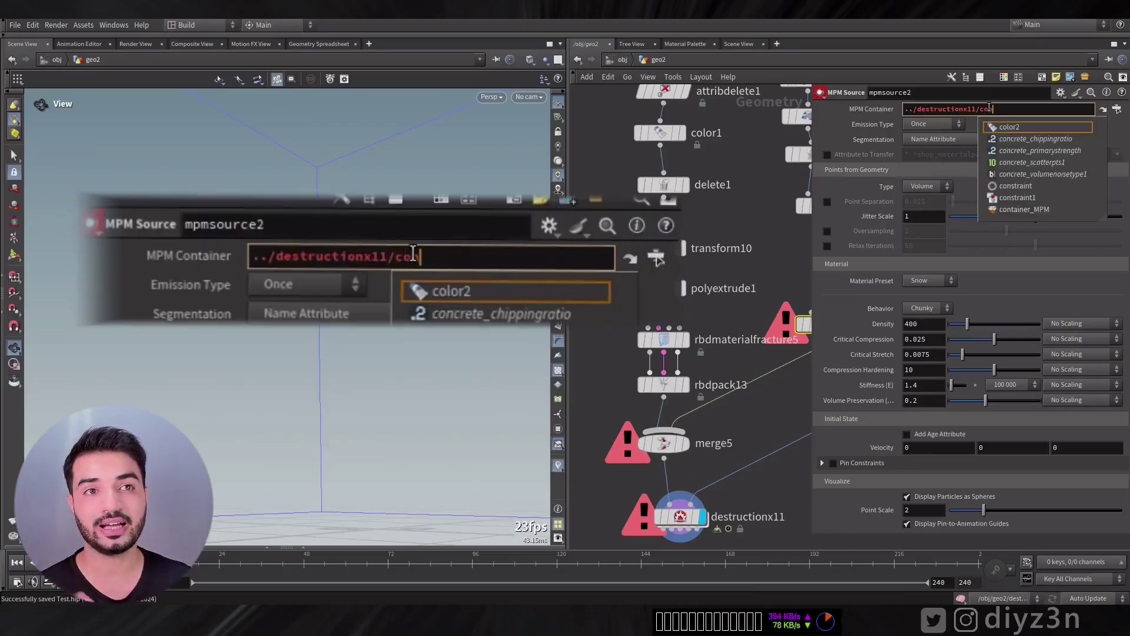
key(Down)
key(Down)
key(Down)
key(Down)
key(Down)
key(Down)
key(Down)
key(Tab)
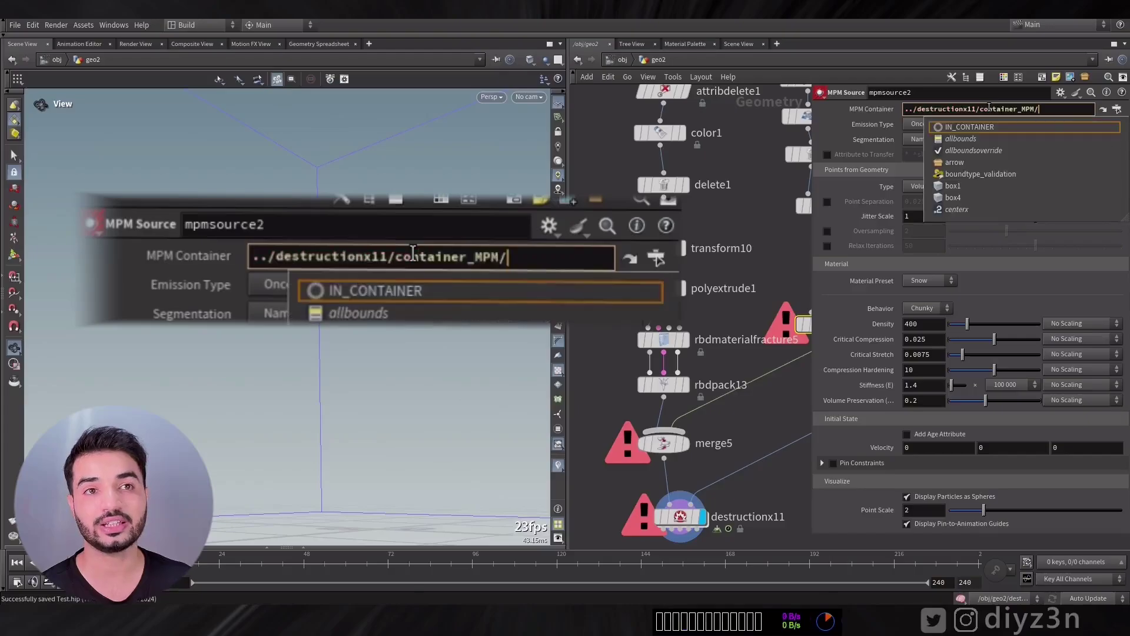
key(BackSpace)
key(Return)
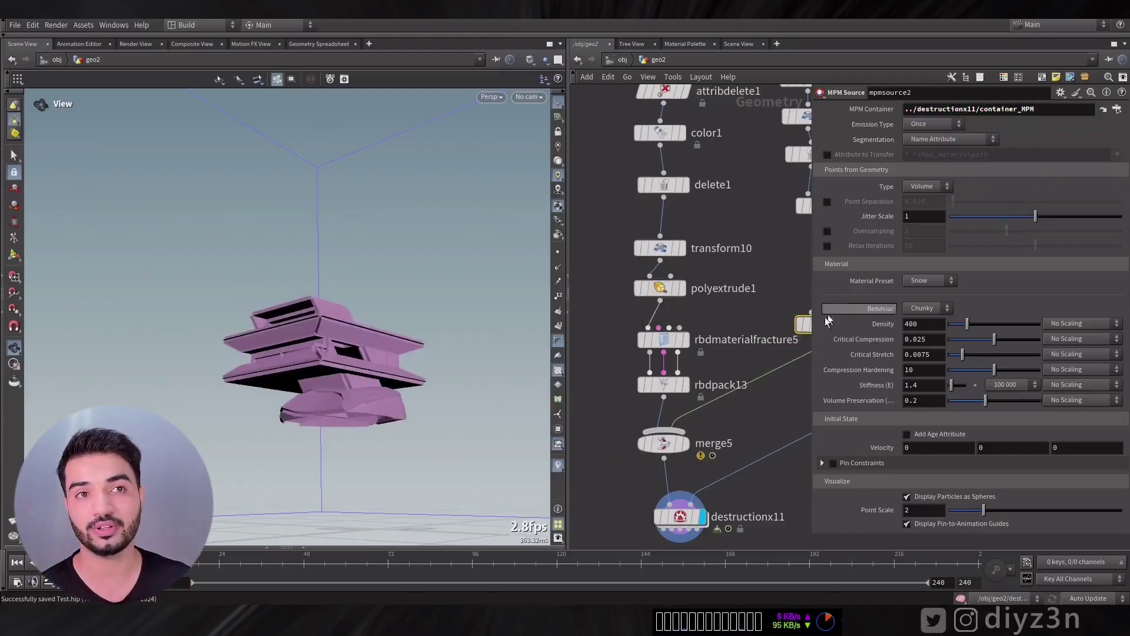
middle_drag(753, 300, 623, 254)
Preview mpmsource2's snow particles, trying Surface type before returning to Volume.
click(706, 271)
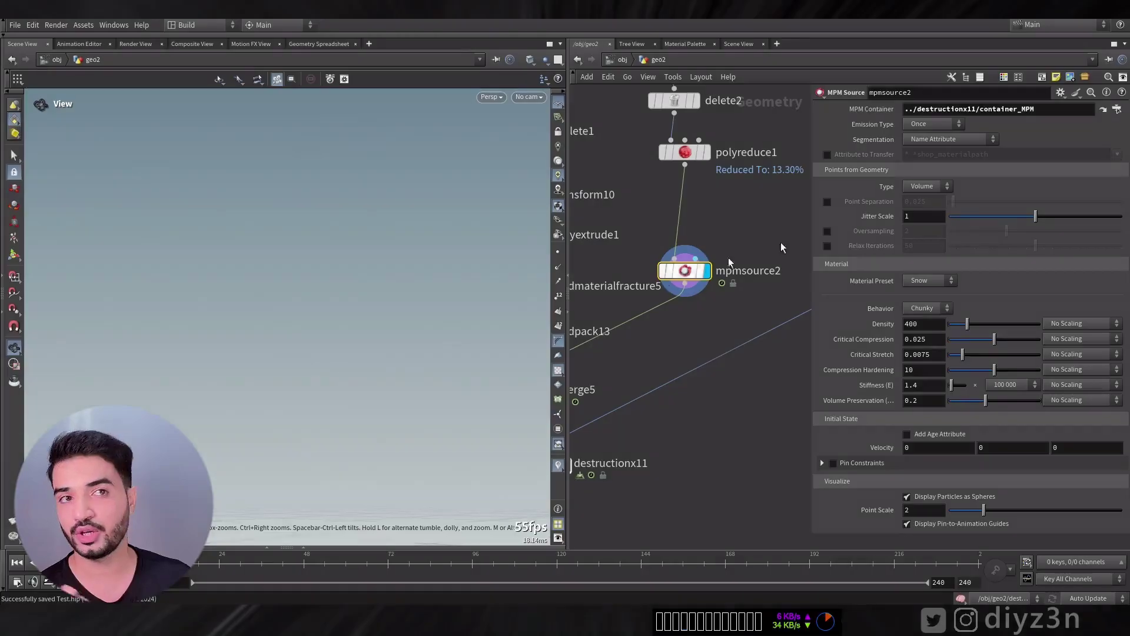
click(930, 214)
drag(410, 341, 351, 422)
middle_drag(351, 422, 279, 320)
drag(279, 320, 258, 363)
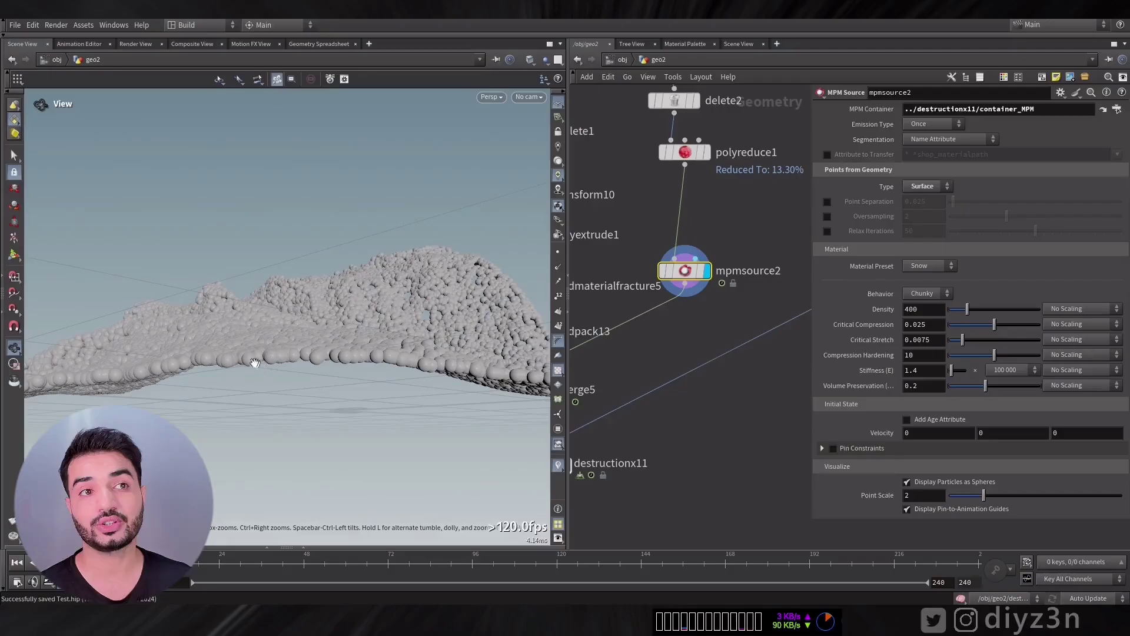
drag(347, 352, 330, 396)
click(929, 186)
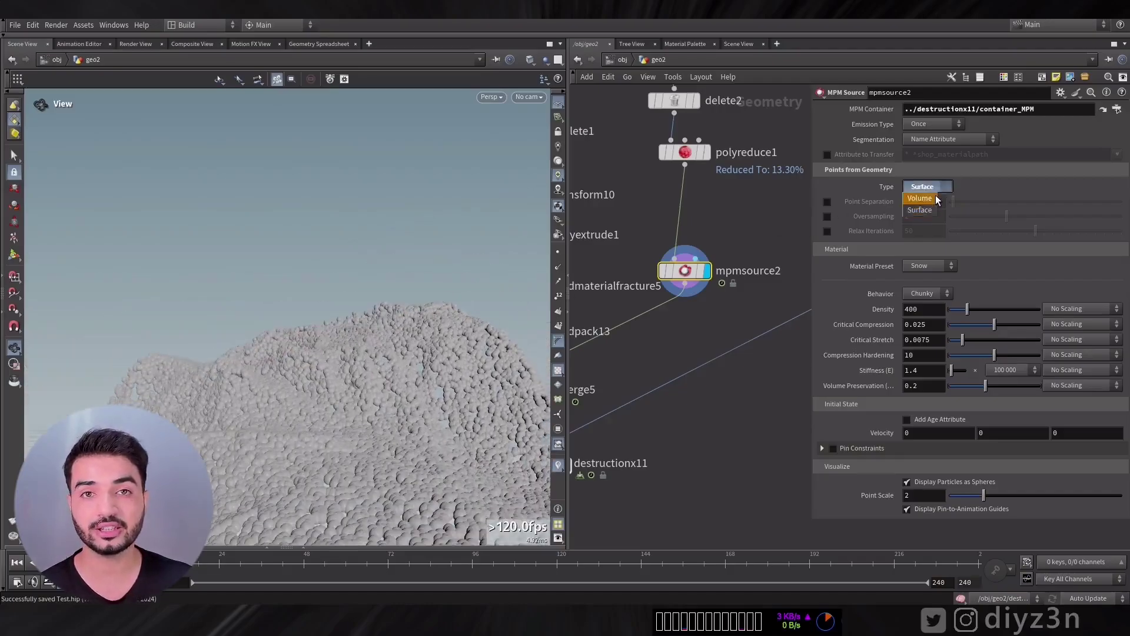
click(935, 197)
Add a PolyExtrude node via the 'ext' search.
key(Tab)
text(ext)
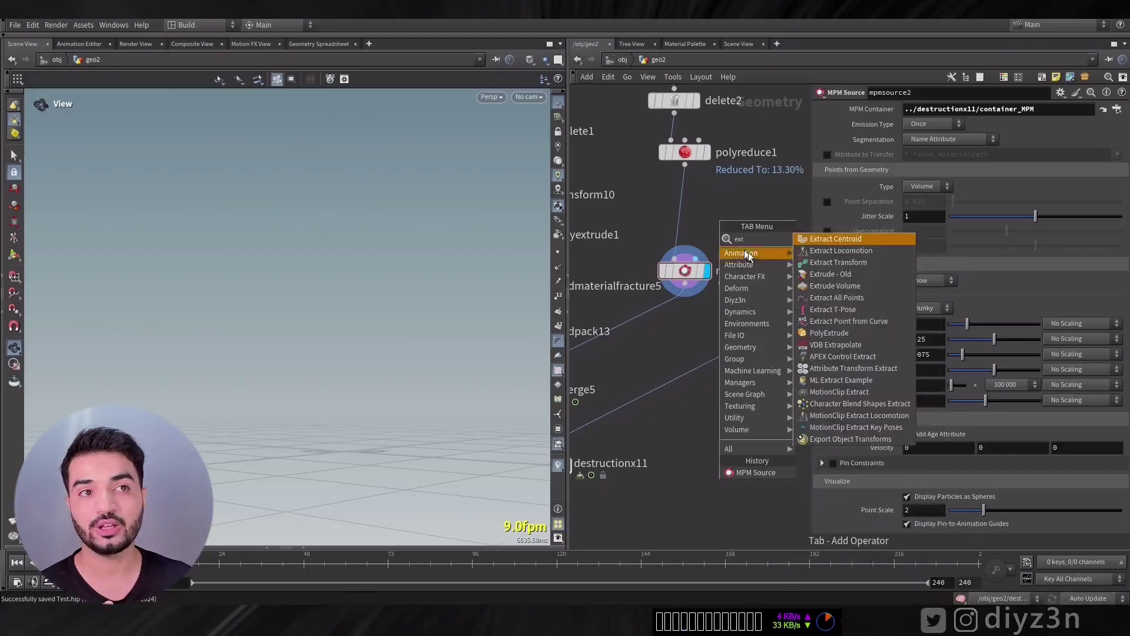
click(829, 333)
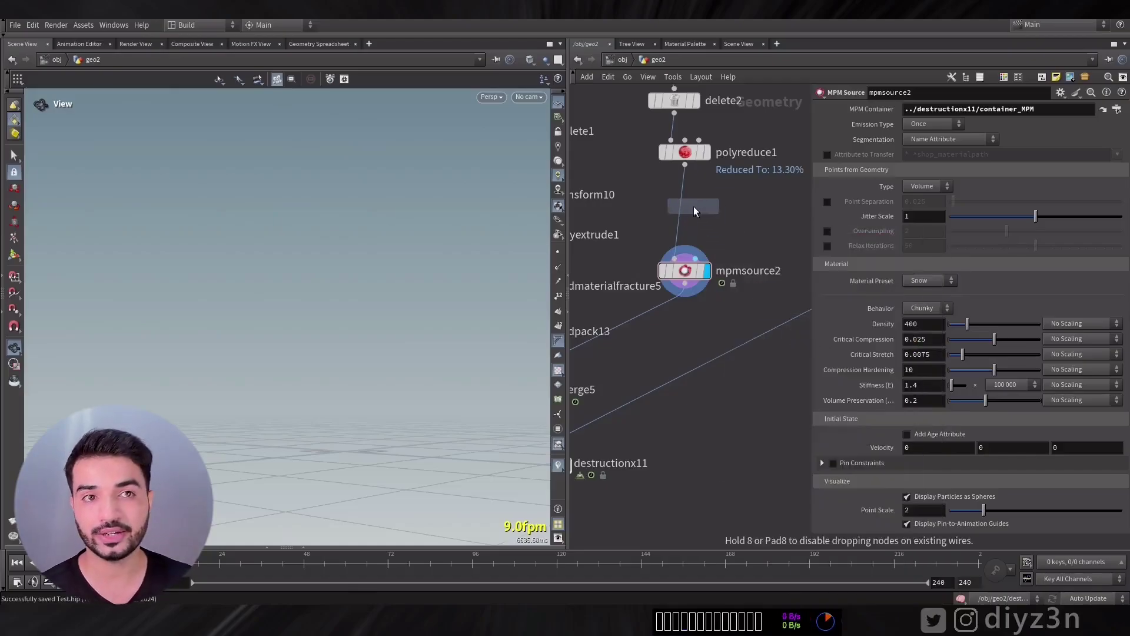
Insert polyextrude2 before mpmsource2 with Distance .1 and Output Back enabled.
click(708, 223)
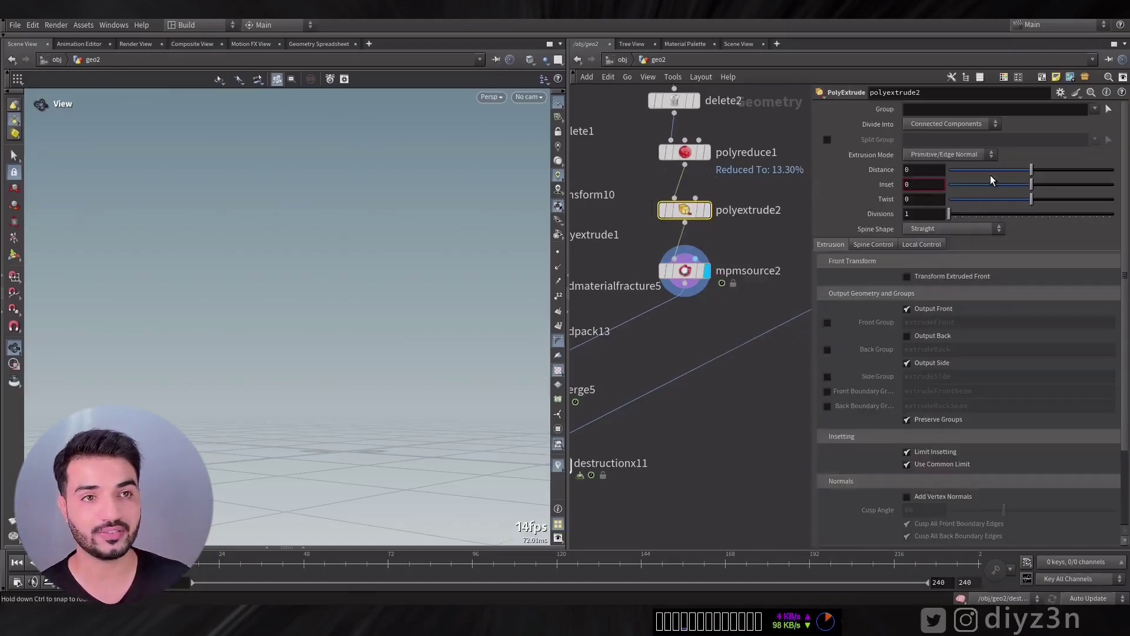
text(.2)
key(Return)
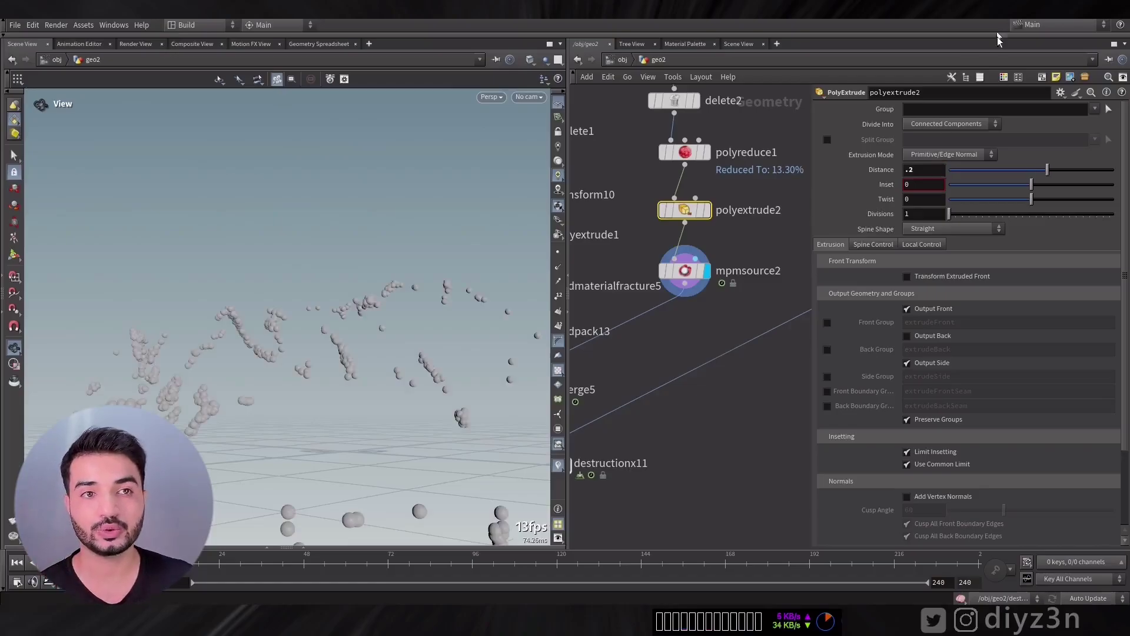
drag(1045, 170, 1070, 175)
click(918, 168)
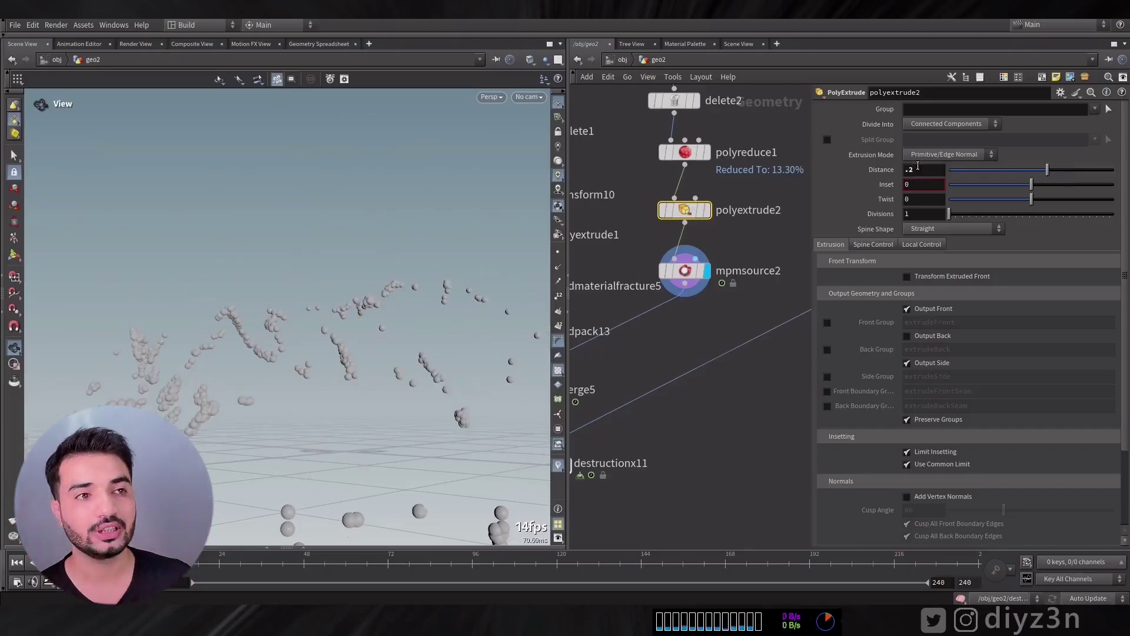
click(908, 335)
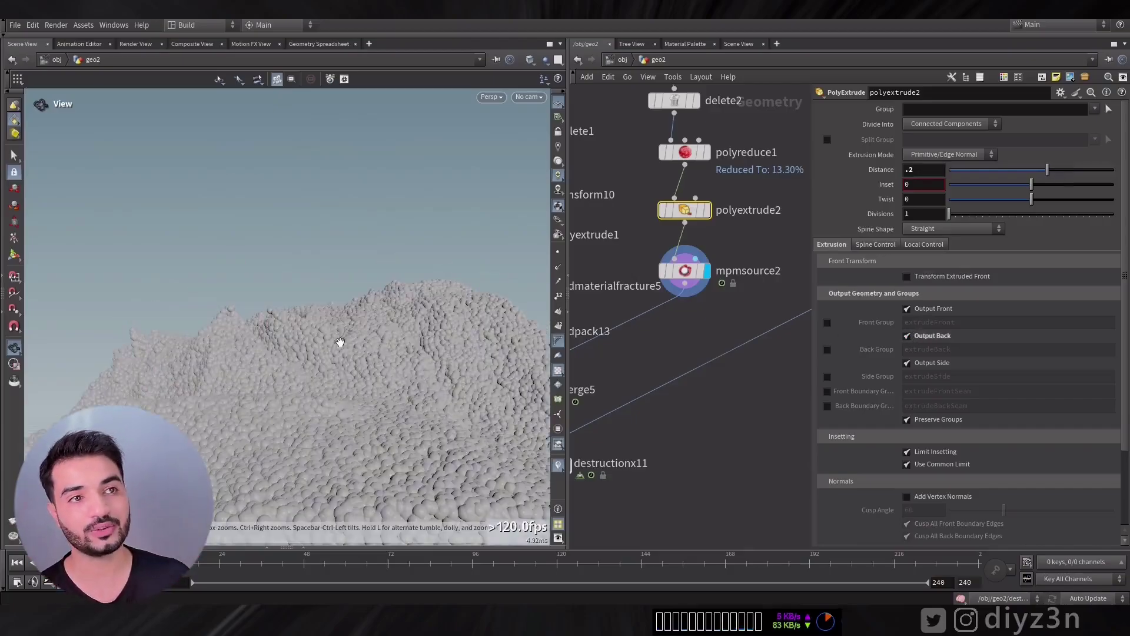
click(922, 170)
text(.1)
key(Return)
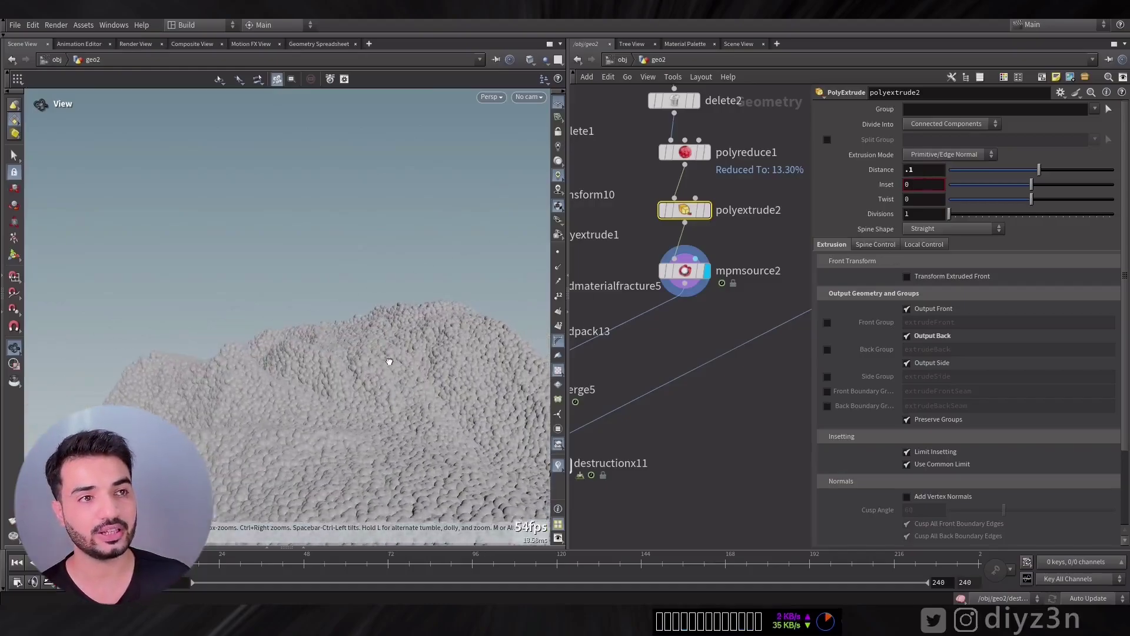
Display merge5 to see the snow layer with the pink building.
middle_drag(624, 390, 792, 310)
click(719, 309)
drag(422, 328, 377, 344)
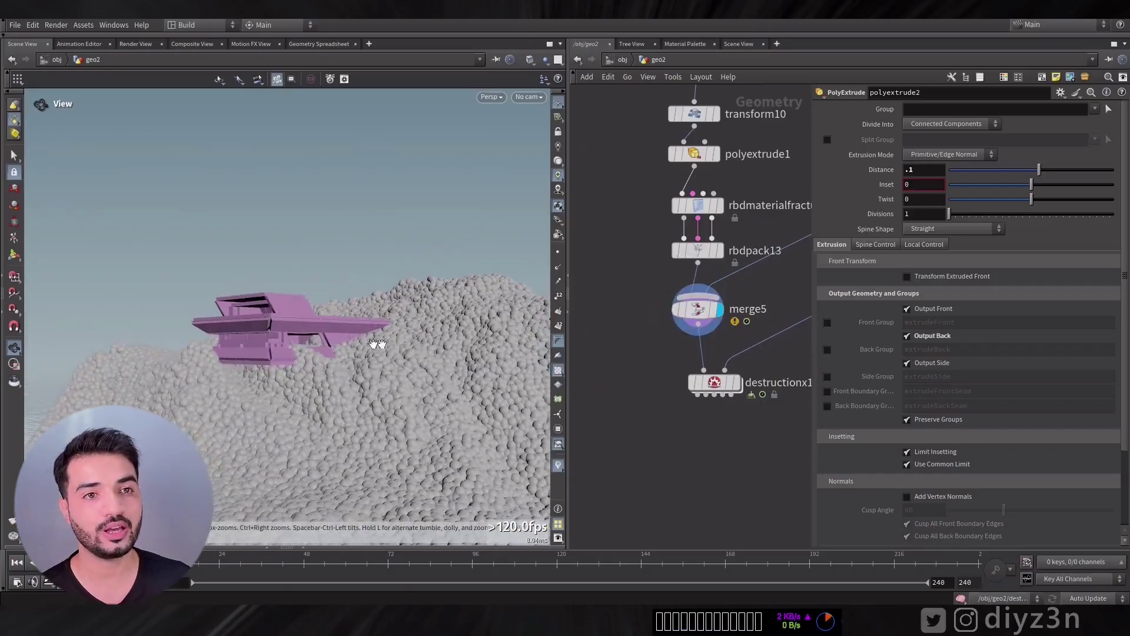
Display destructionx11, lower MPM Solver Quality to 0.0168, and rewind to frame one.
click(737, 382)
drag(717, 385, 708, 404)
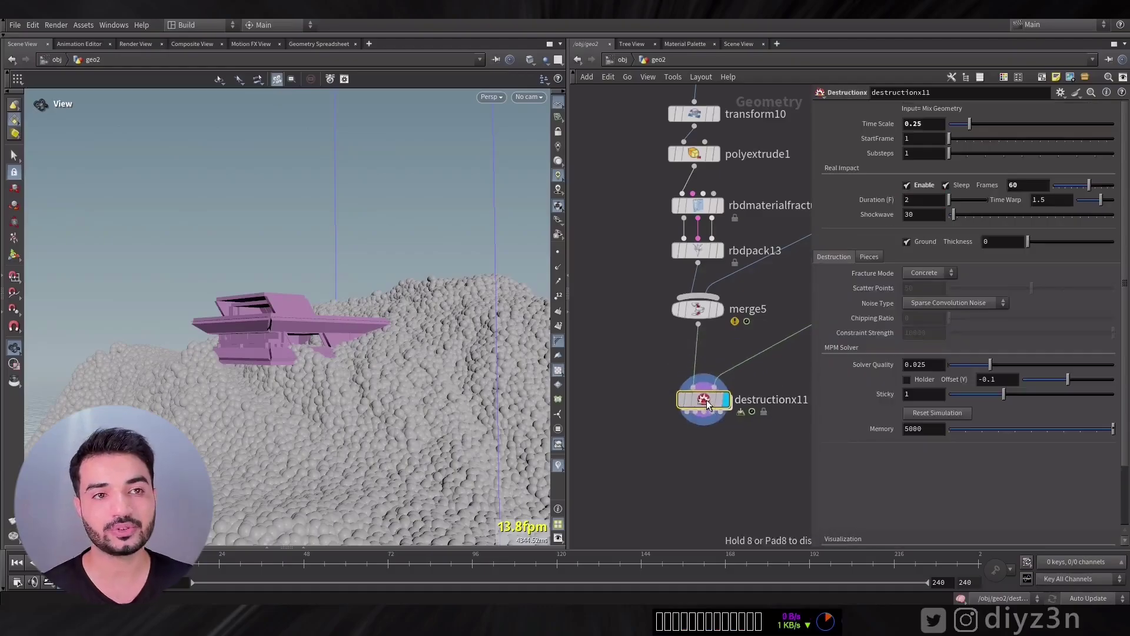
click(977, 366)
mouse_move(995, 366)
mouse_down()
mouse_move(1033, 366)
mouse_move(976, 367)
mouse_up()
drag(328, 358, 290, 356)
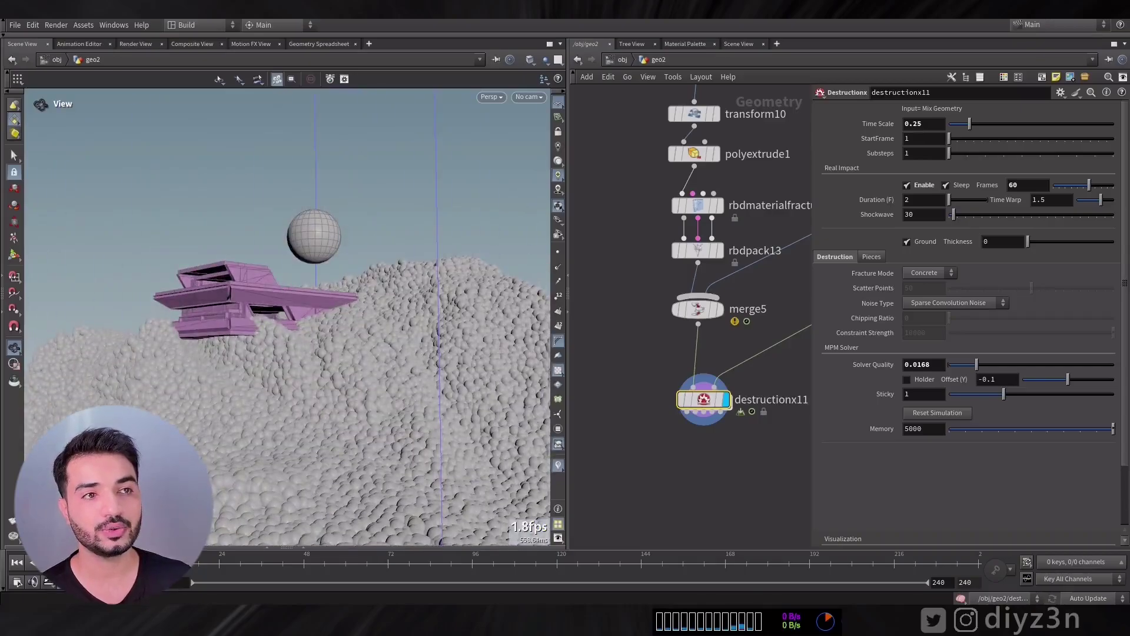
click(17, 564)
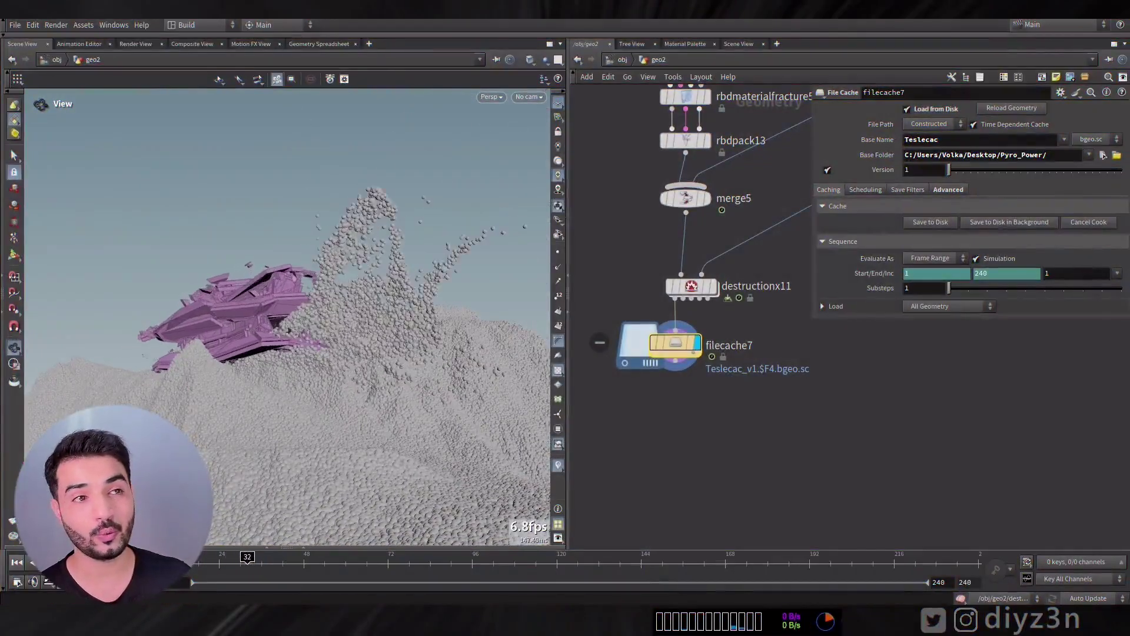
Play back the simulation and review destructionx11 and filecache7 settings.
click(180, 564)
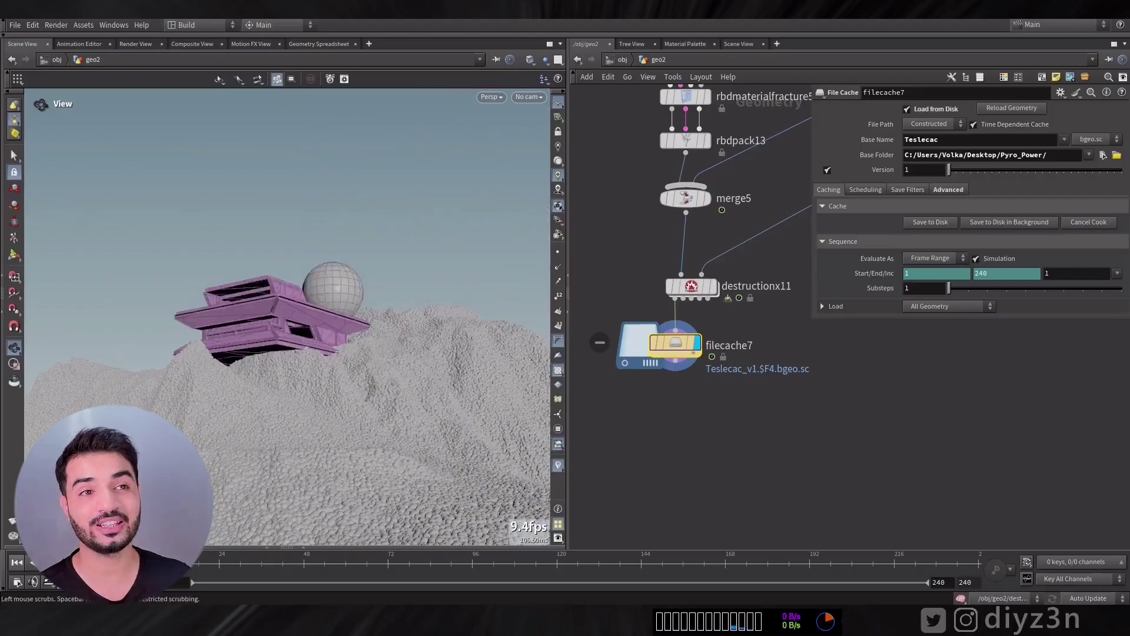
click(689, 288)
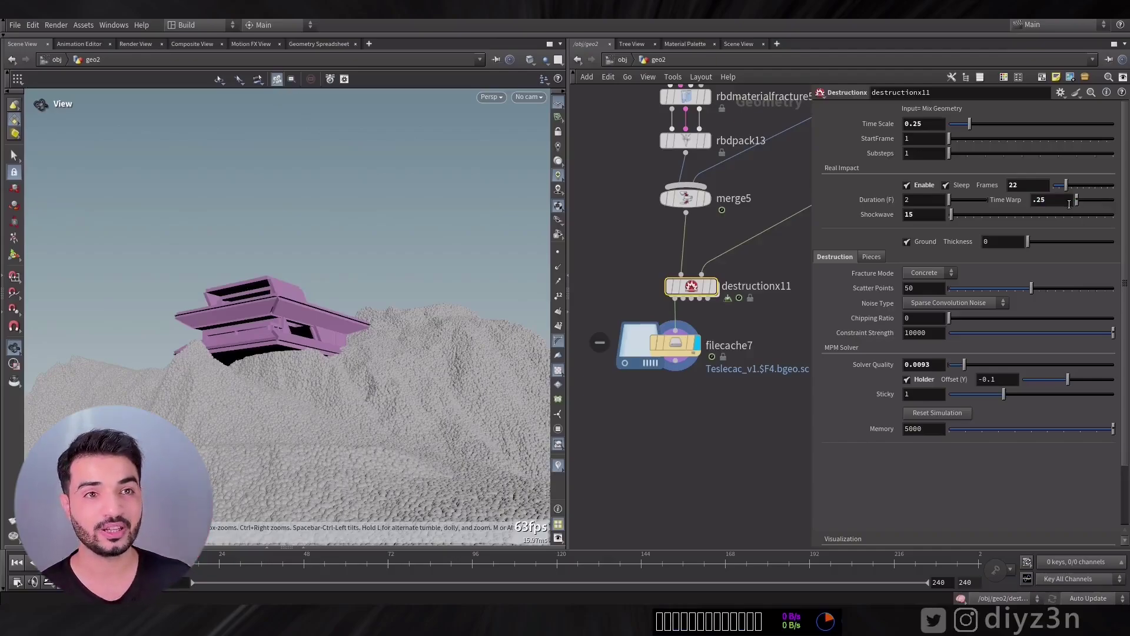
click(677, 343)
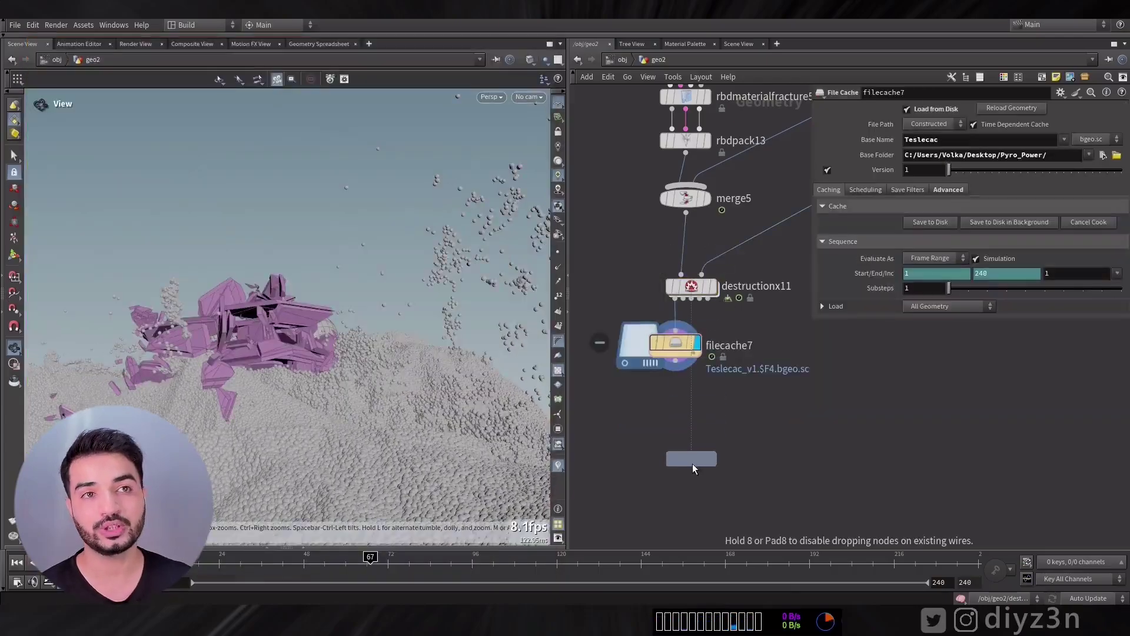
Place destructionx12 below filecache7 and feed the cache into its first input.
click(693, 464)
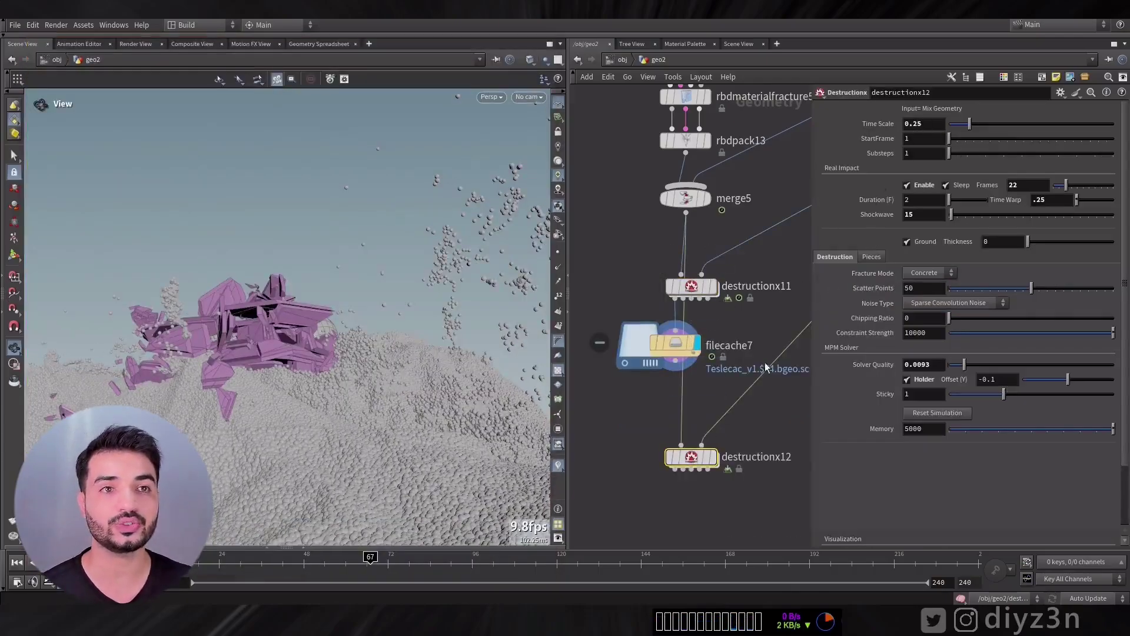
drag(680, 437, 681, 445)
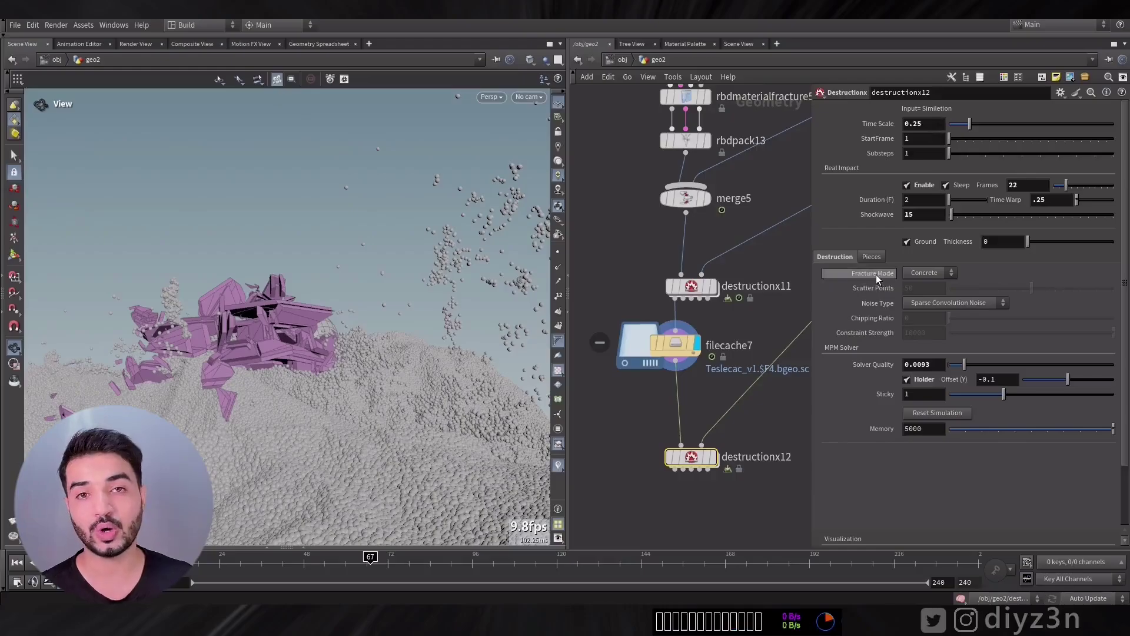
middle_drag(742, 433, 694, 384)
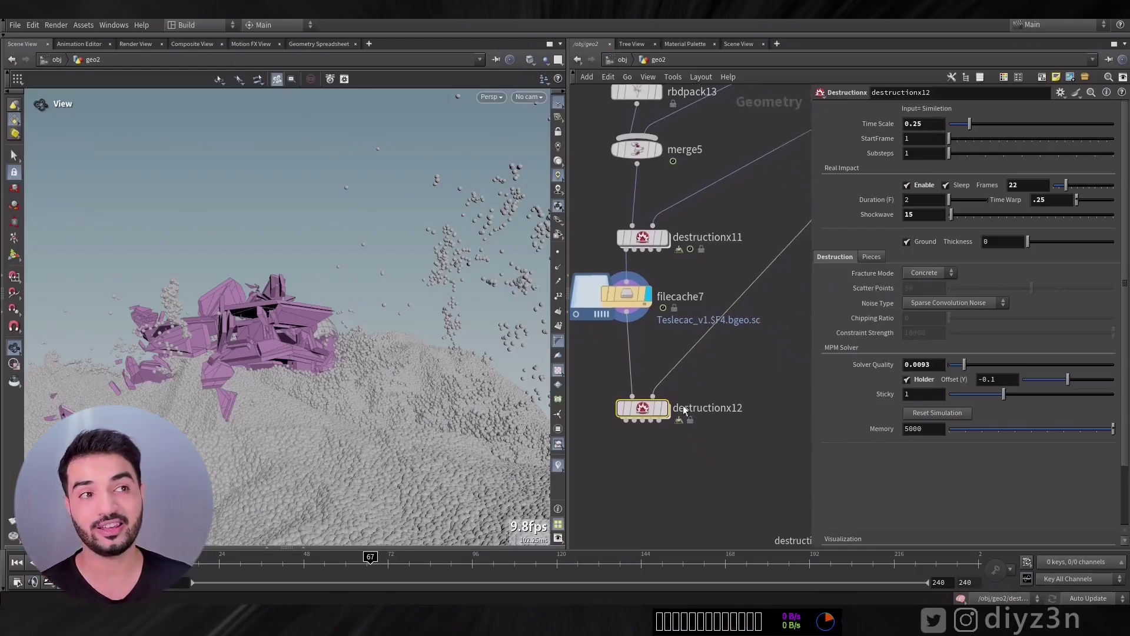